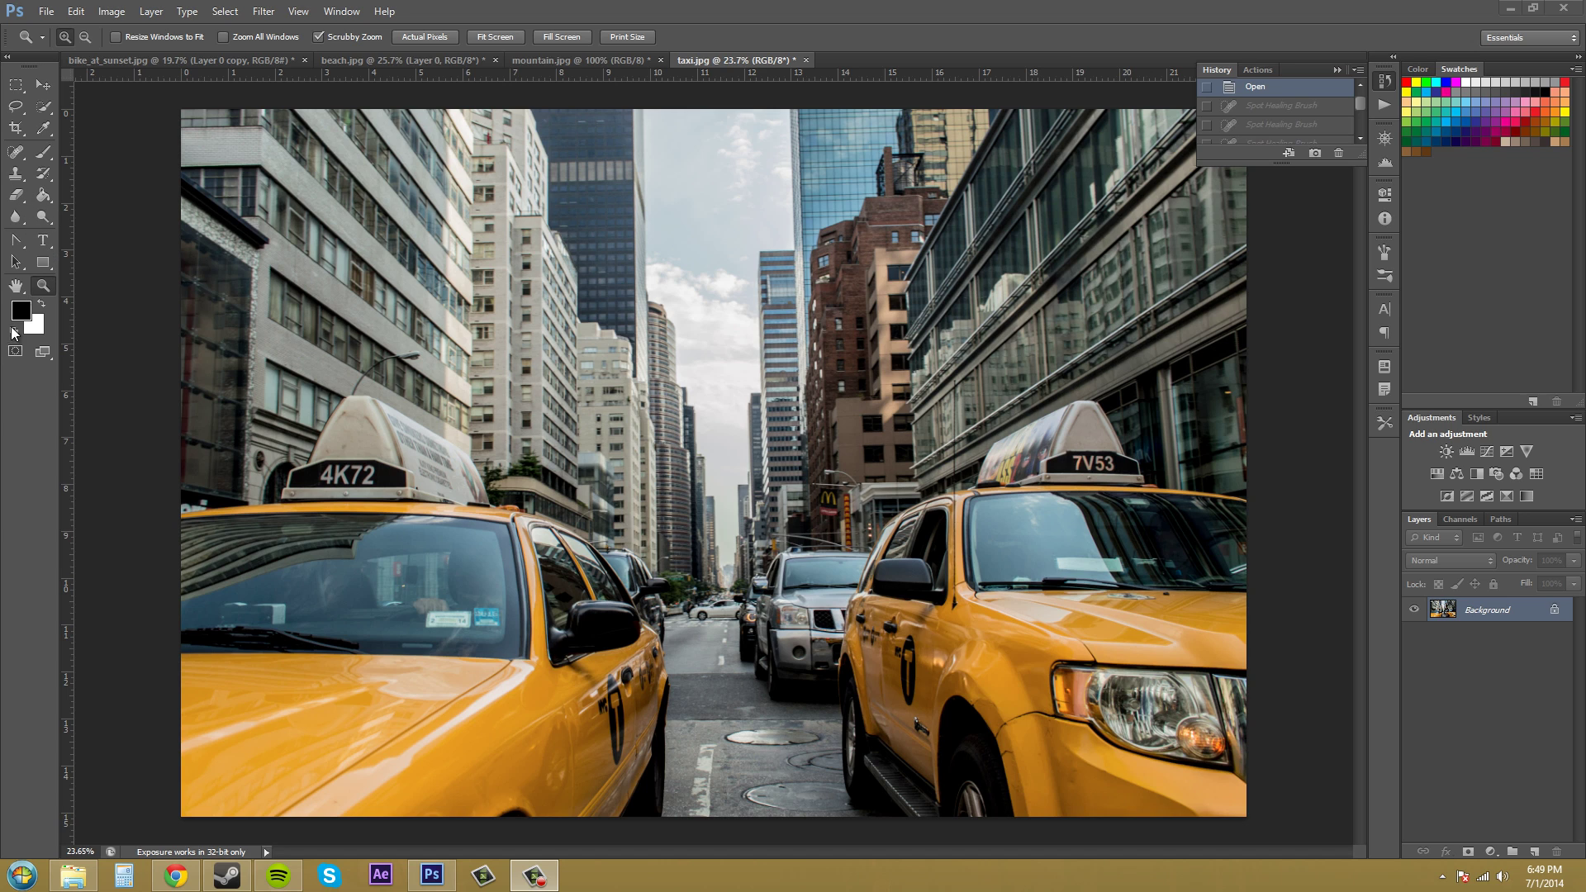
- Paint black Brush circles around the left taxi's roof sign and the right taxi's front fender, undoing each stroke
{"action": "left_click", "coordinate": [40, 158]}
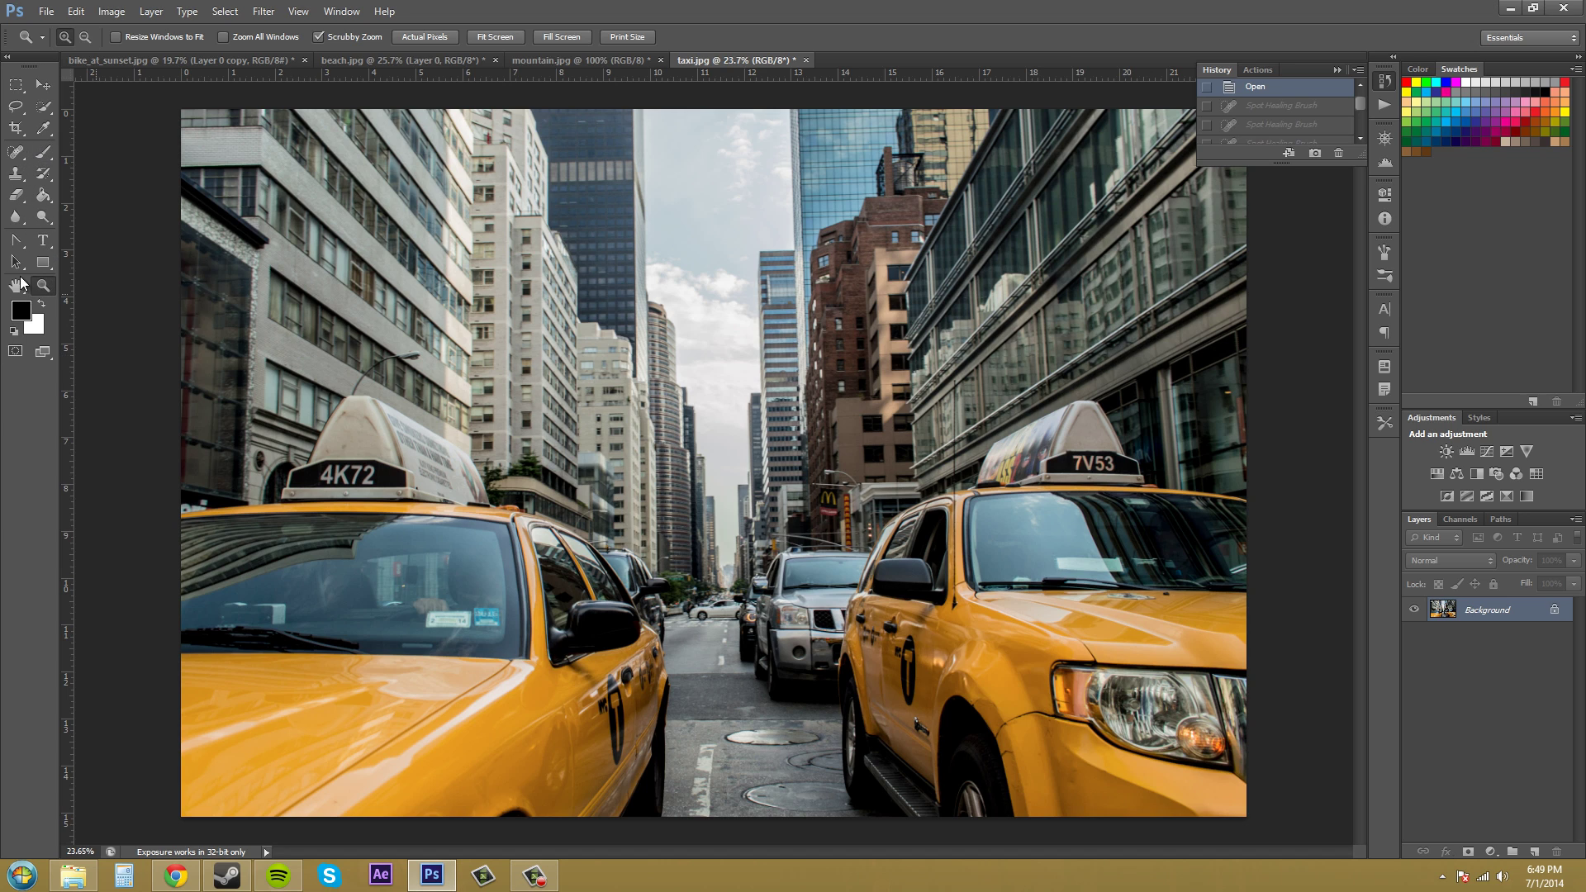
{"action": "left_click", "coordinate": [43, 153]}
{"action": "mouse_move", "coordinate": [360, 361]}
{"action": "left_mouse_down"}
{"action": "mouse_move", "coordinate": [265, 384]}
{"action": "mouse_move", "coordinate": [253, 452]}
{"action": "mouse_move", "coordinate": [286, 501]}
{"action": "mouse_move", "coordinate": [348, 511]}
{"action": "mouse_move", "coordinate": [398, 491]}
{"action": "mouse_move", "coordinate": [410, 451]}
{"action": "mouse_move", "coordinate": [369, 370]}
{"action": "mouse_move", "coordinate": [326, 364]}
{"action": "left_mouse_up"}
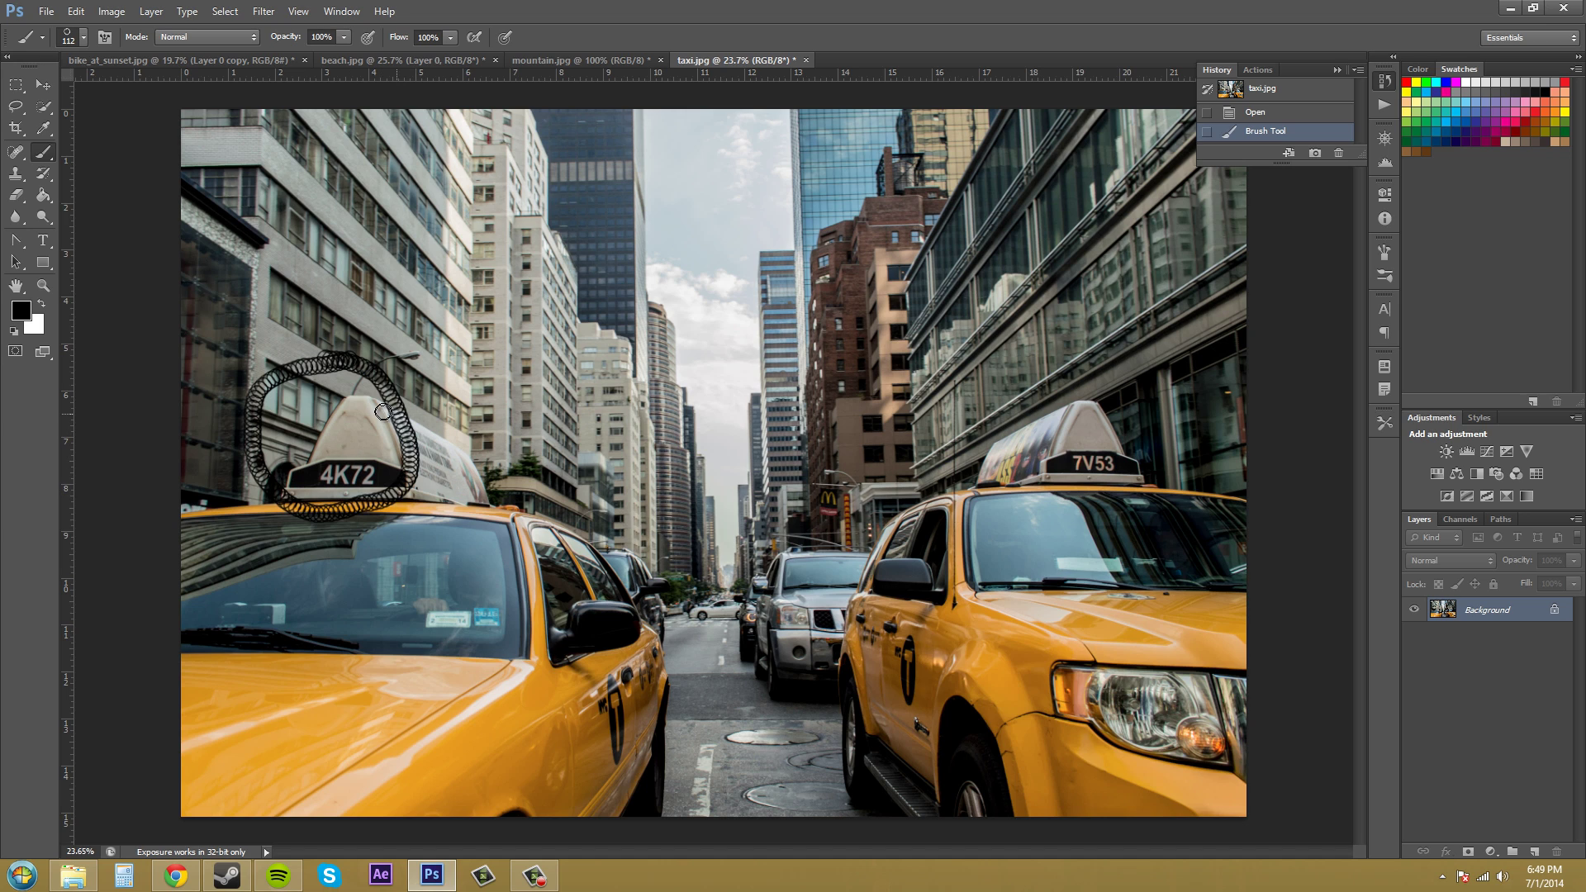
{"action": "key", "text": "ctrl+z"}
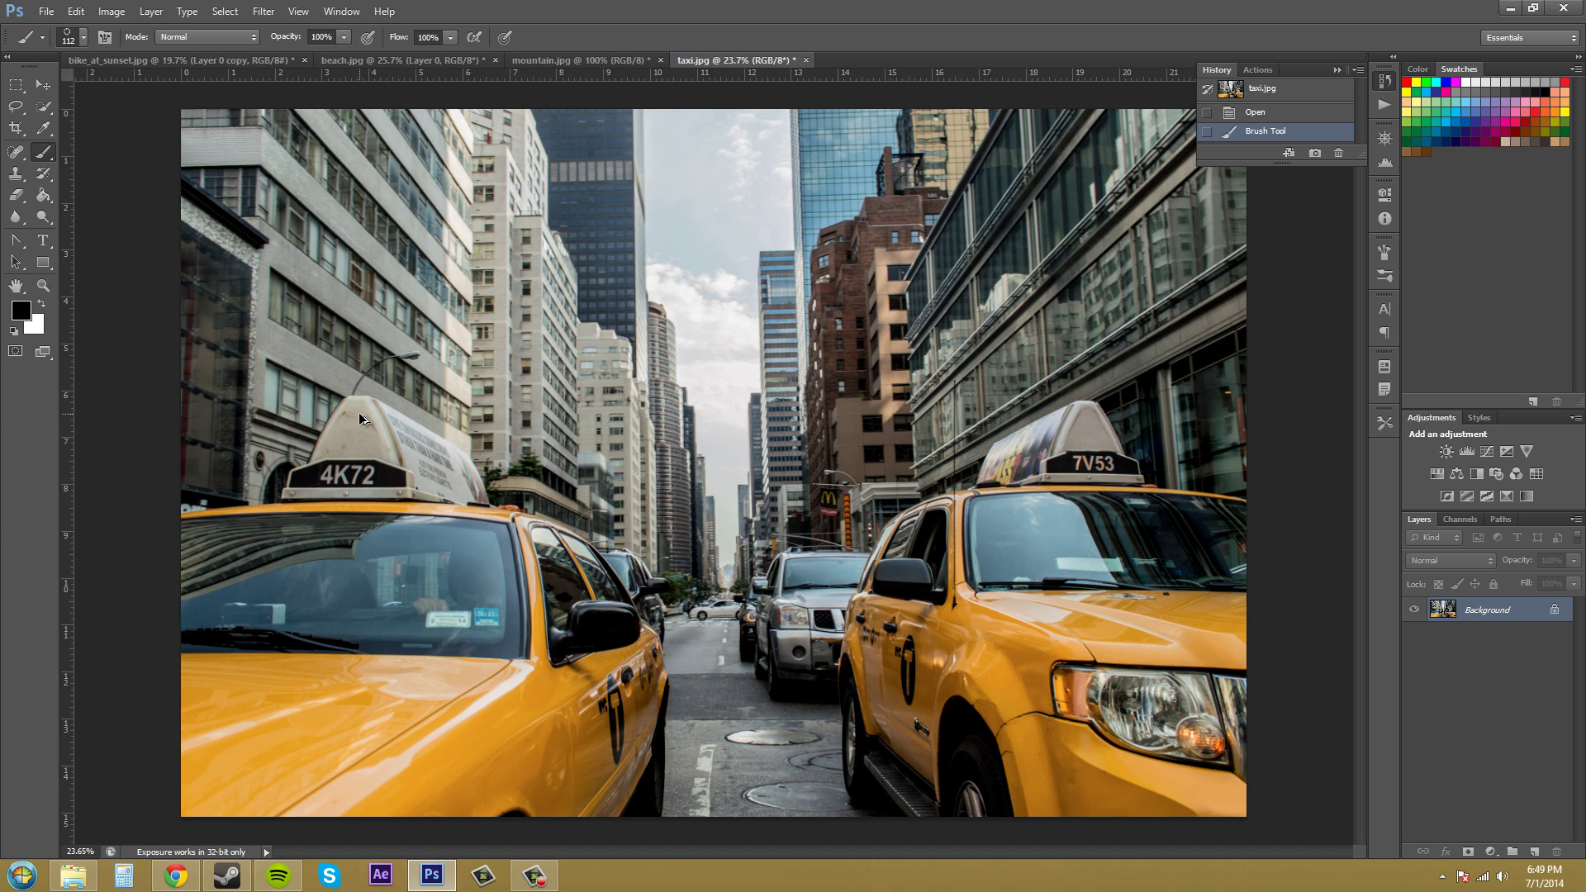
{"action": "mouse_move", "coordinate": [1022, 721]}
{"action": "left_mouse_down"}
{"action": "mouse_move", "coordinate": [1003, 681]}
{"action": "mouse_move", "coordinate": [974, 678]}
{"action": "mouse_move", "coordinate": [952, 702]}
{"action": "mouse_move", "coordinate": [979, 795]}
{"action": "mouse_move", "coordinate": [1011, 812]}
{"action": "mouse_move", "coordinate": [1110, 807]}
{"action": "mouse_move", "coordinate": [1112, 723]}
{"action": "mouse_move", "coordinate": [1018, 685]}
{"action": "left_mouse_up"}
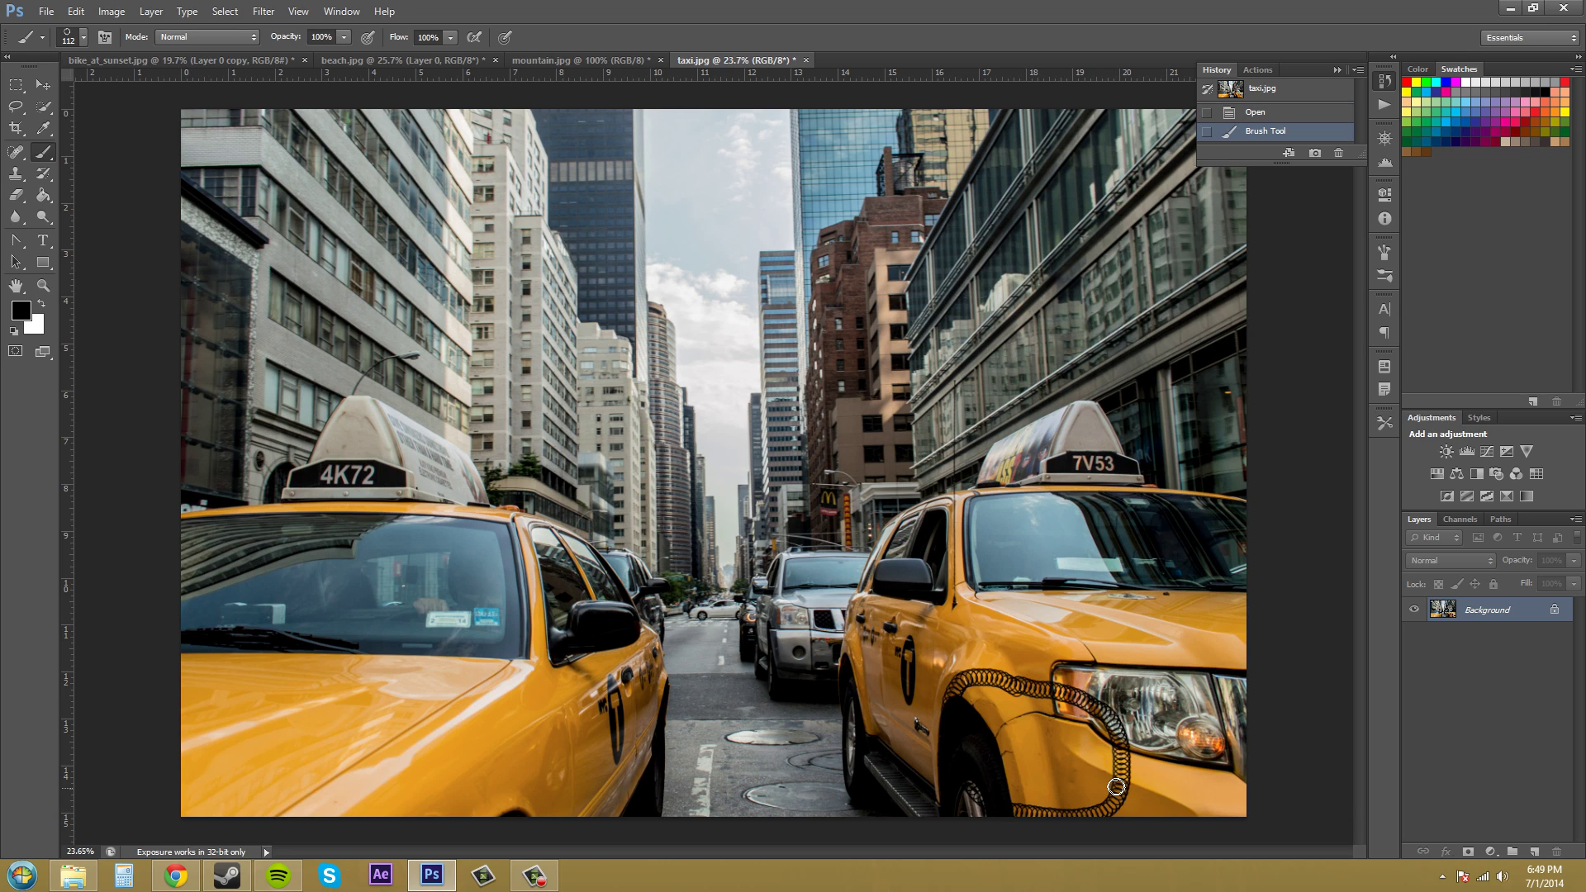
{"action": "key", "text": "ctrl+z"}
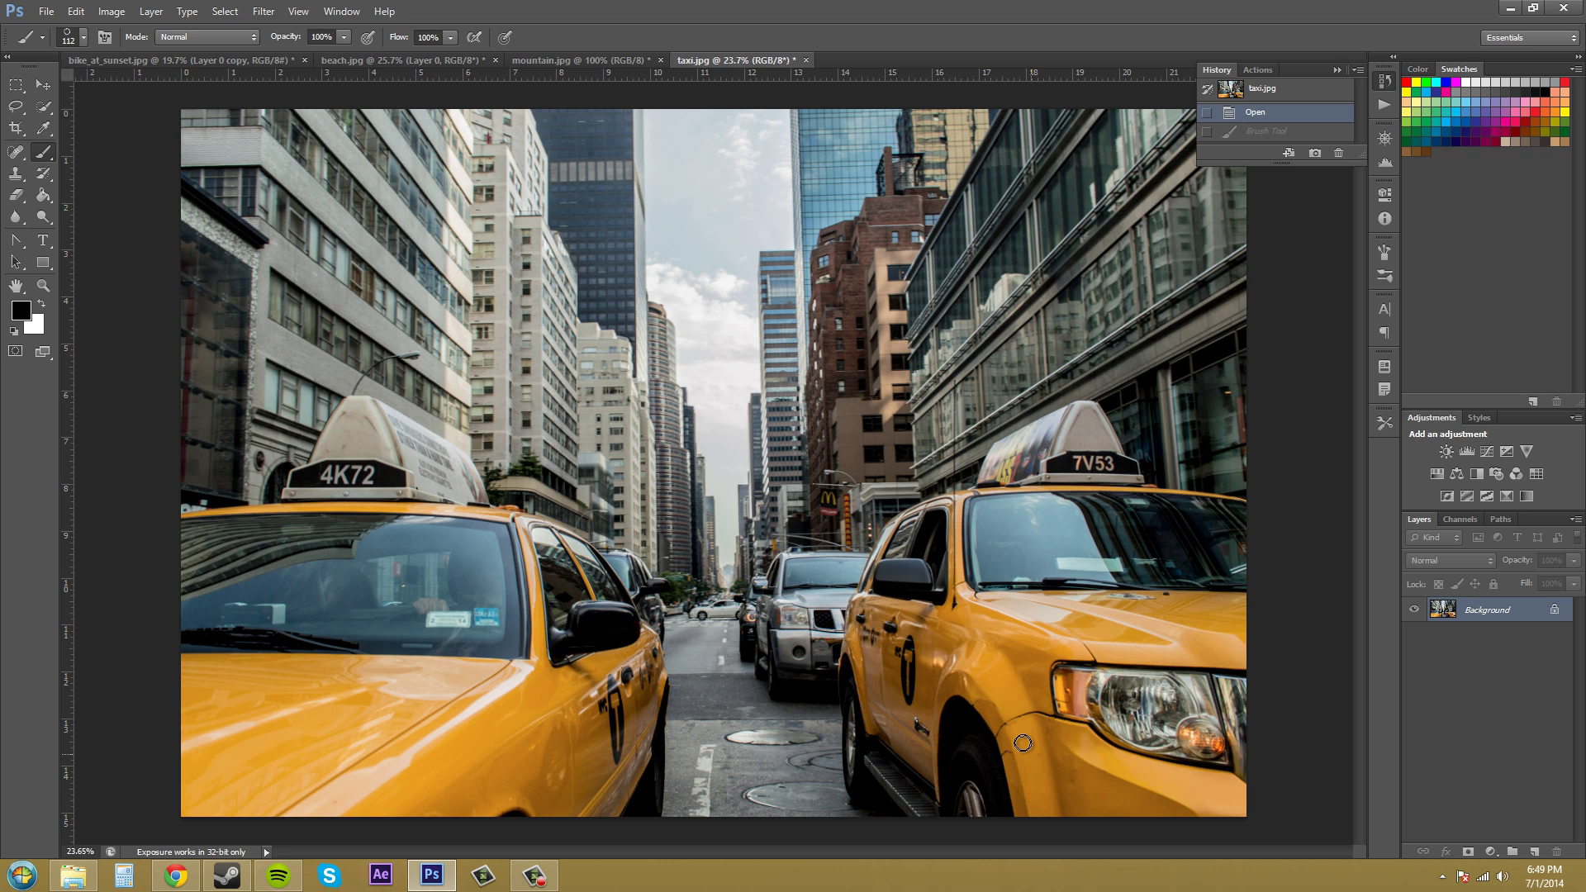
- Choose the Spot Healing Brush from the group of healing and retouching tools
{"action": "left_click", "coordinate": [14, 152]}
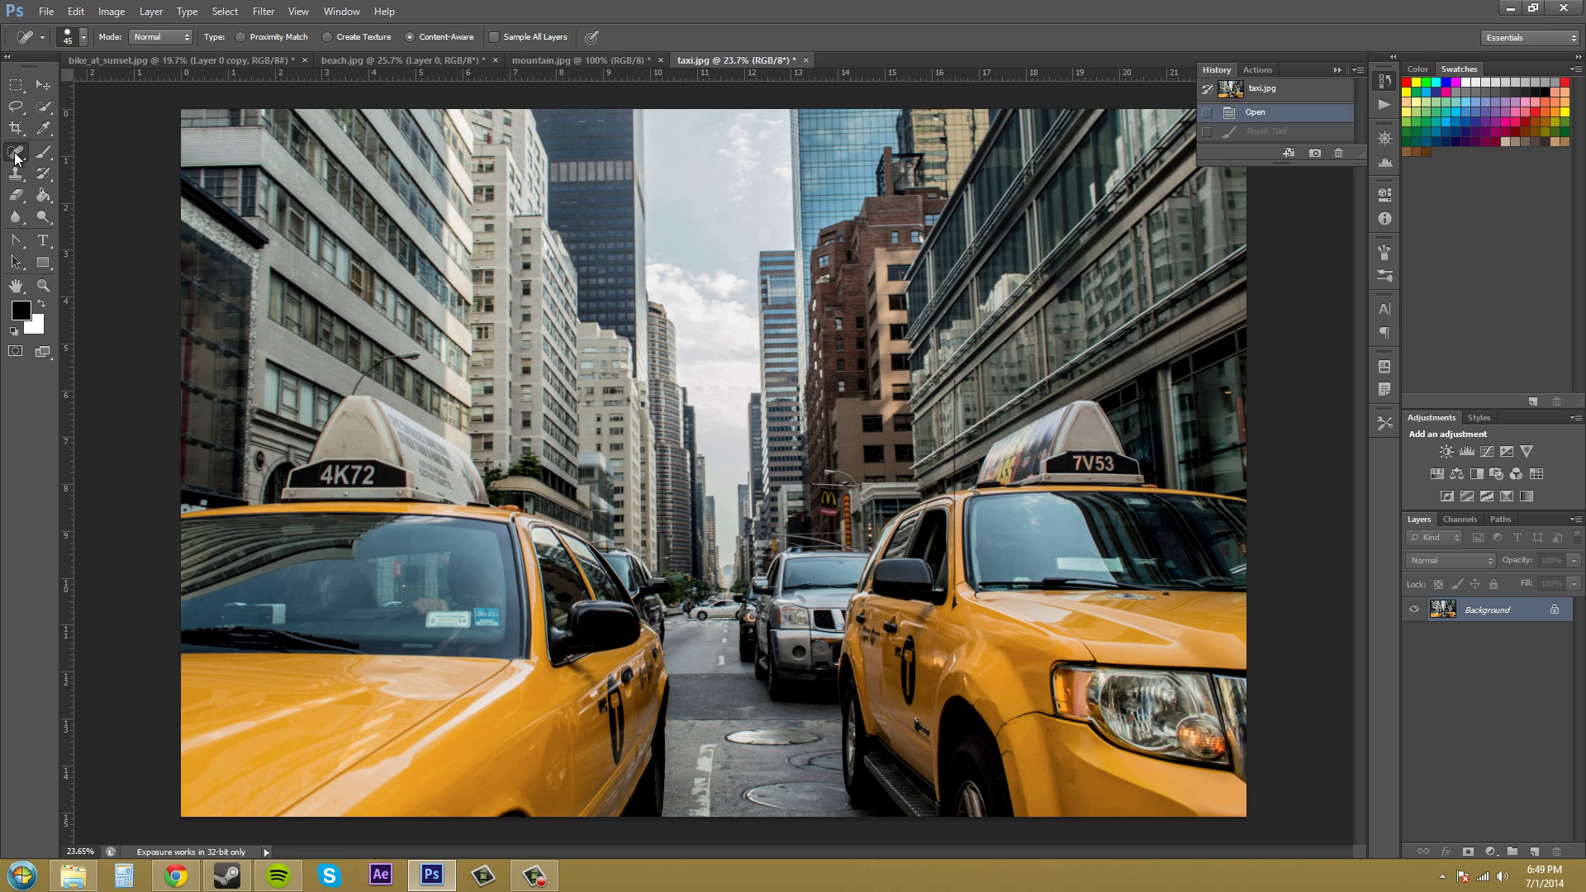
{"action": "right_click", "coordinate": [15, 154]}
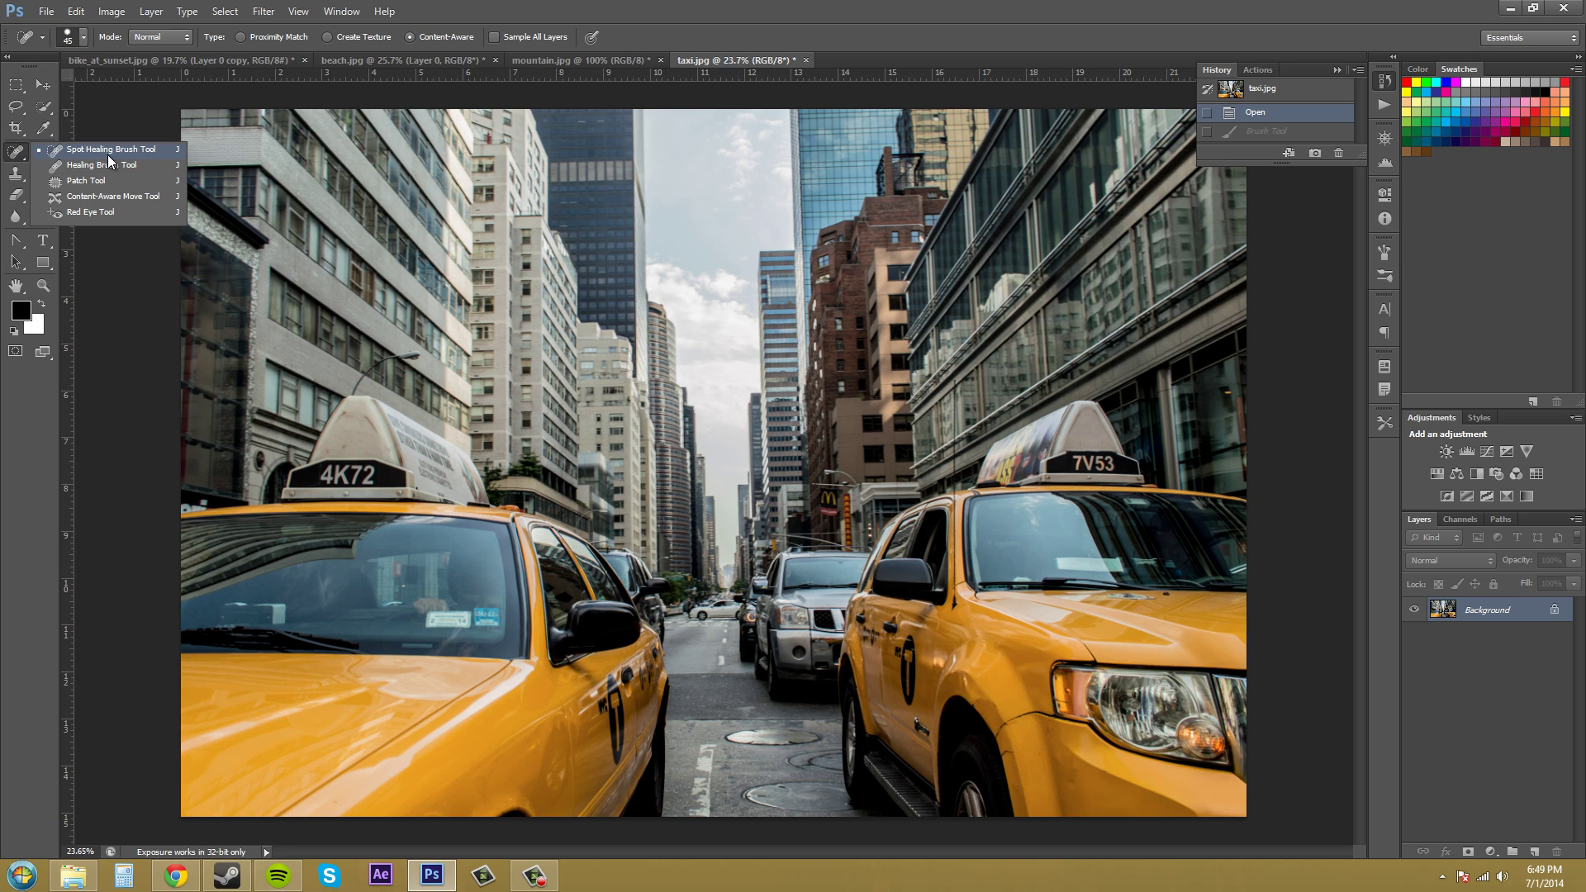
{"action": "left_click", "coordinate": [49, 153]}
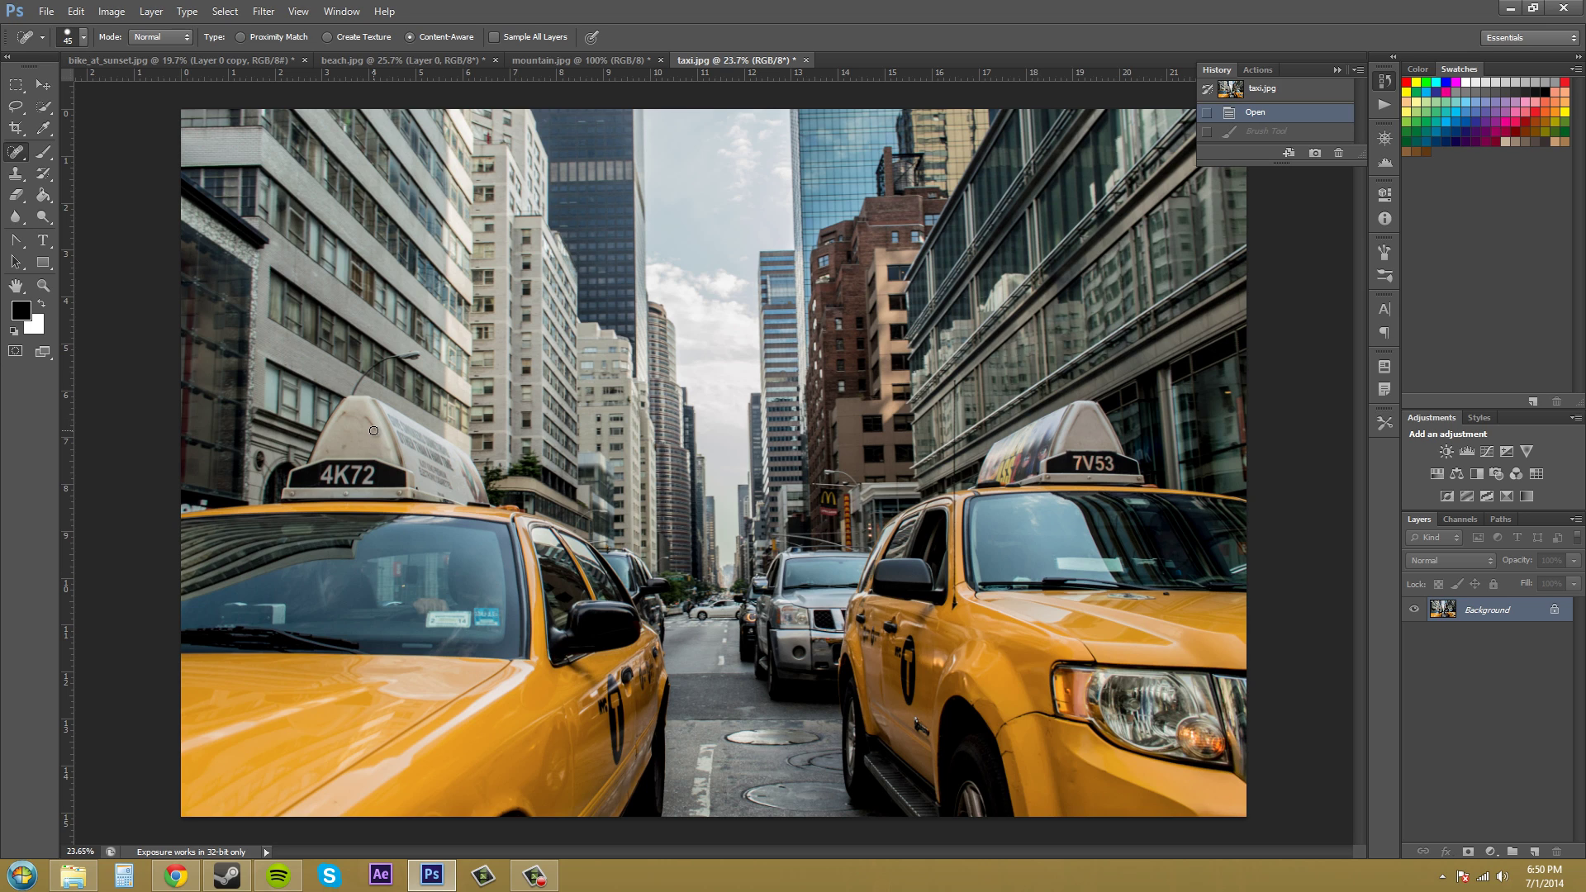
- Set the Spot Healing Brush size to 40 px for close-up work on the right taxi's front fender and bumper
{"action": "left_click", "coordinate": [44, 287]}
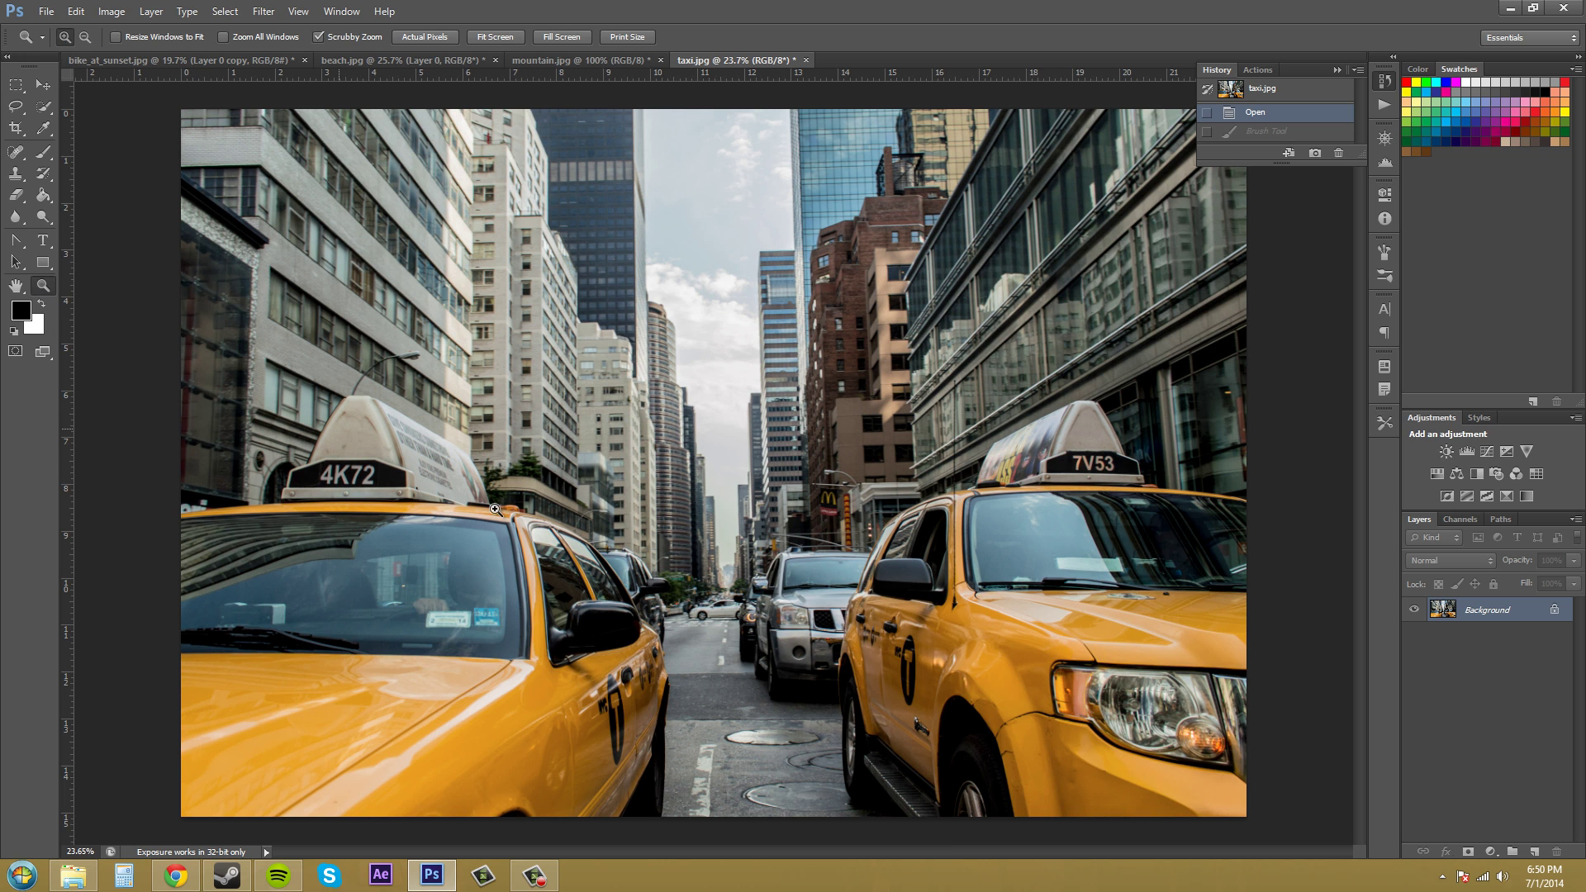
{"action": "left_click_drag", "start_coordinate": [1058, 753], "coordinate": [1120, 725]}
{"action": "scroll", "coordinate": [1115, 725], "scroll_direction": "down", "scroll_amount": 3}
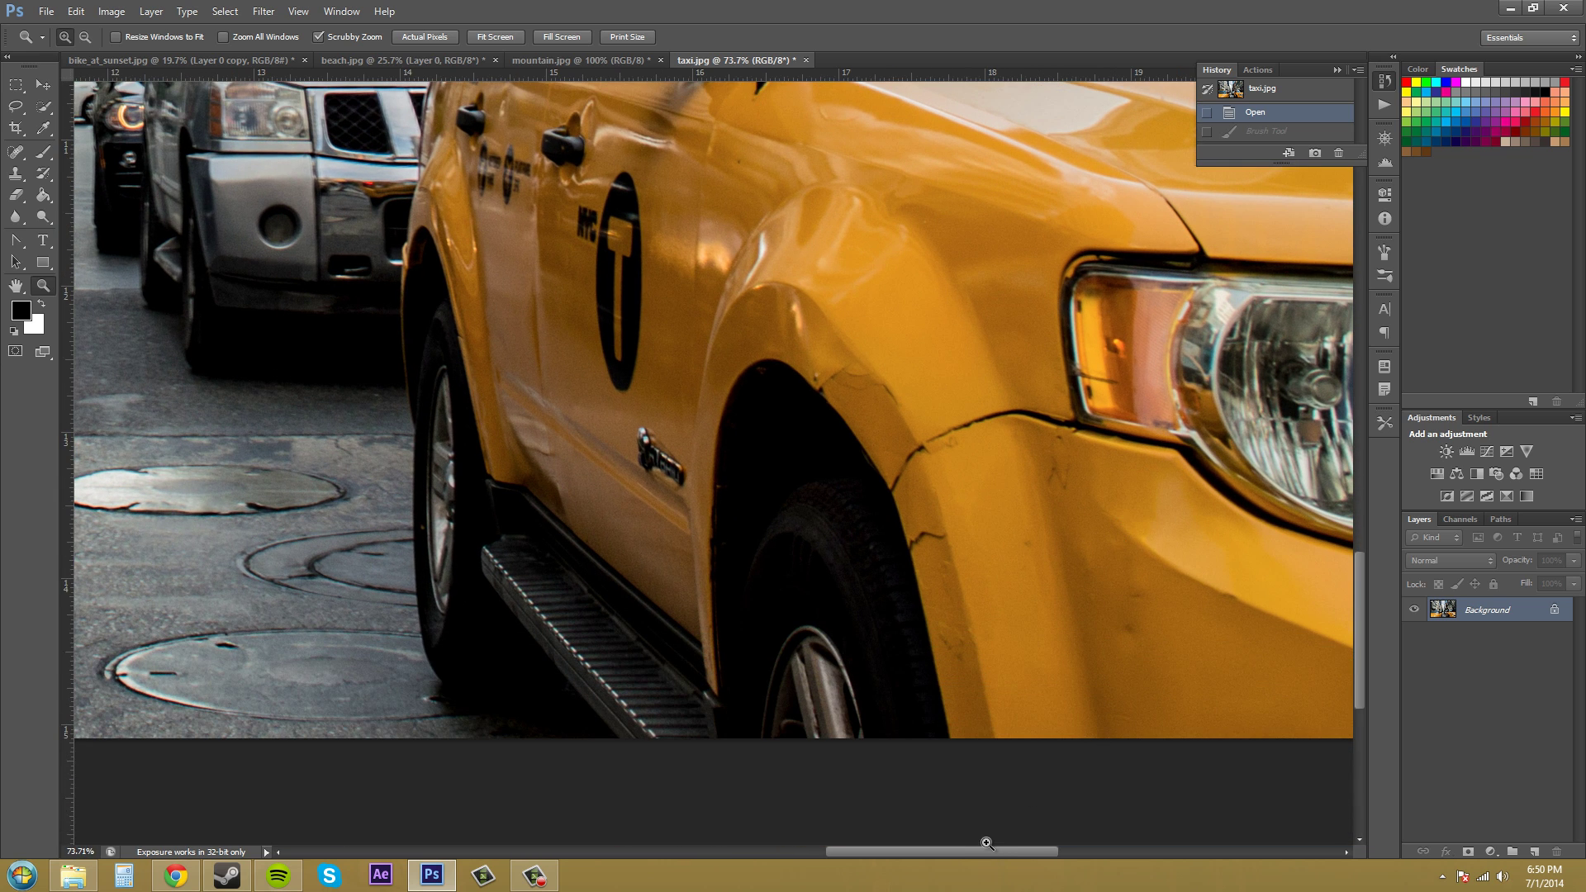
{"action": "left_click_drag", "start_coordinate": [993, 850], "coordinate": [1034, 849]}
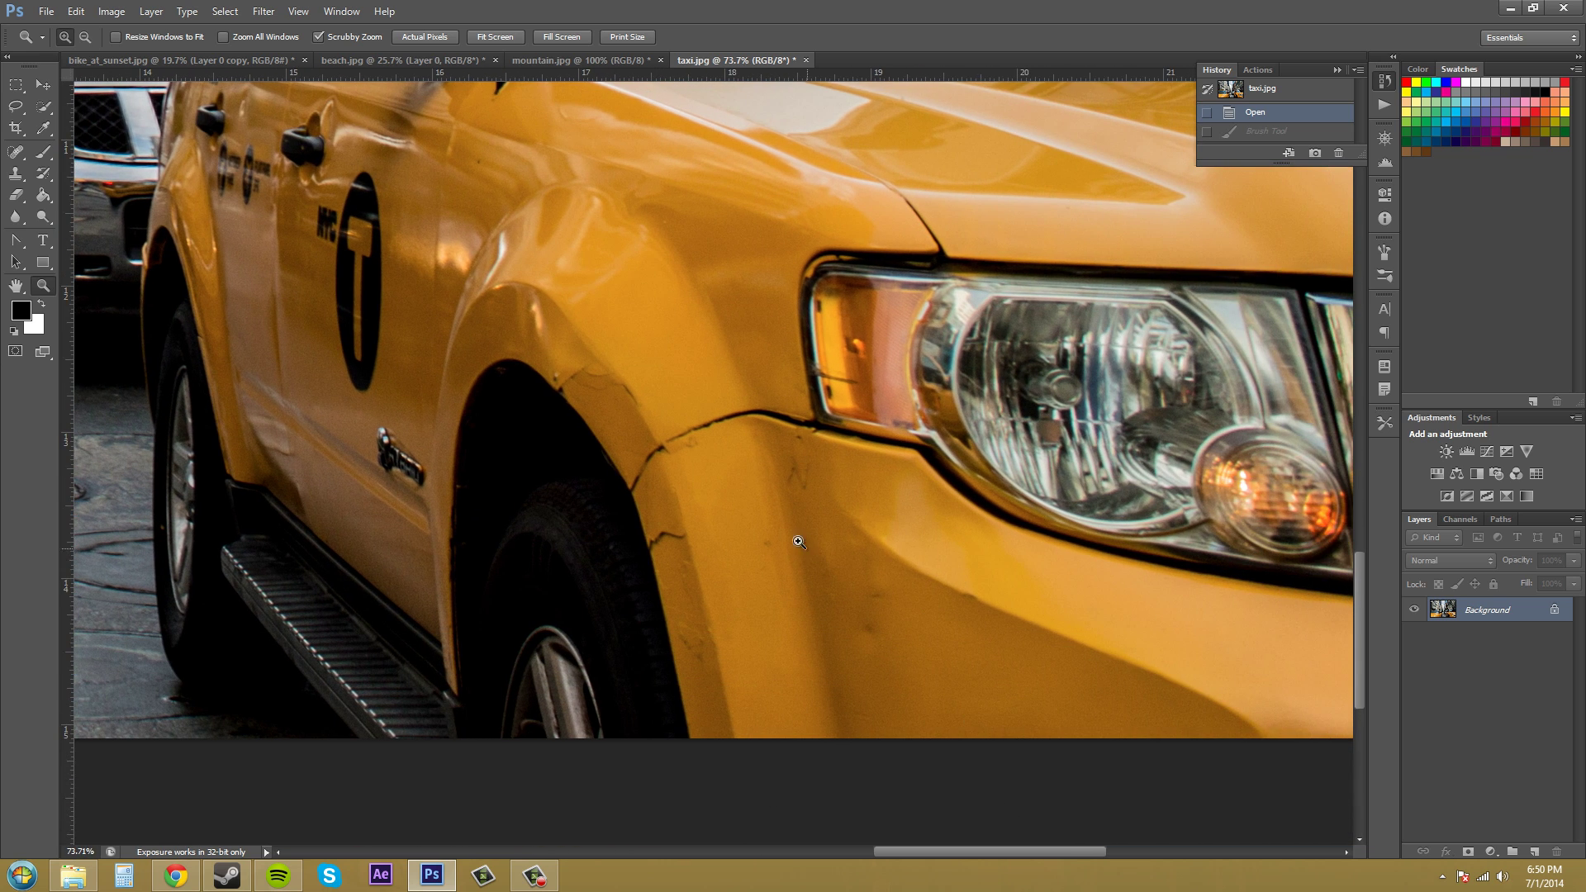
{"action": "left_click_drag", "start_coordinate": [790, 538], "coordinate": [827, 531]}
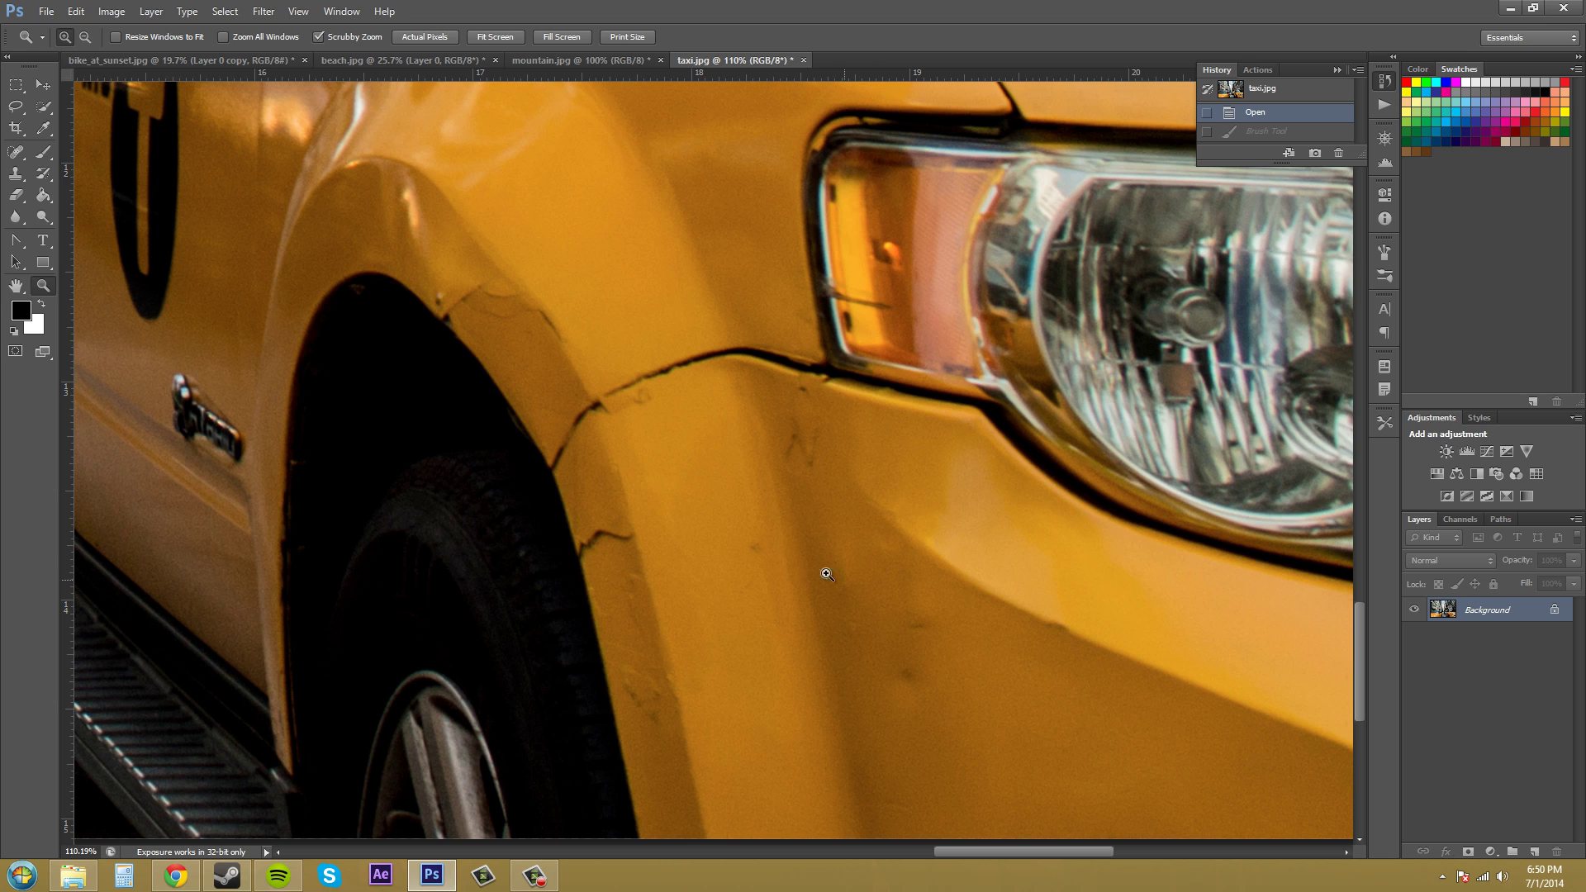
{"action": "left_click", "coordinate": [17, 152]}
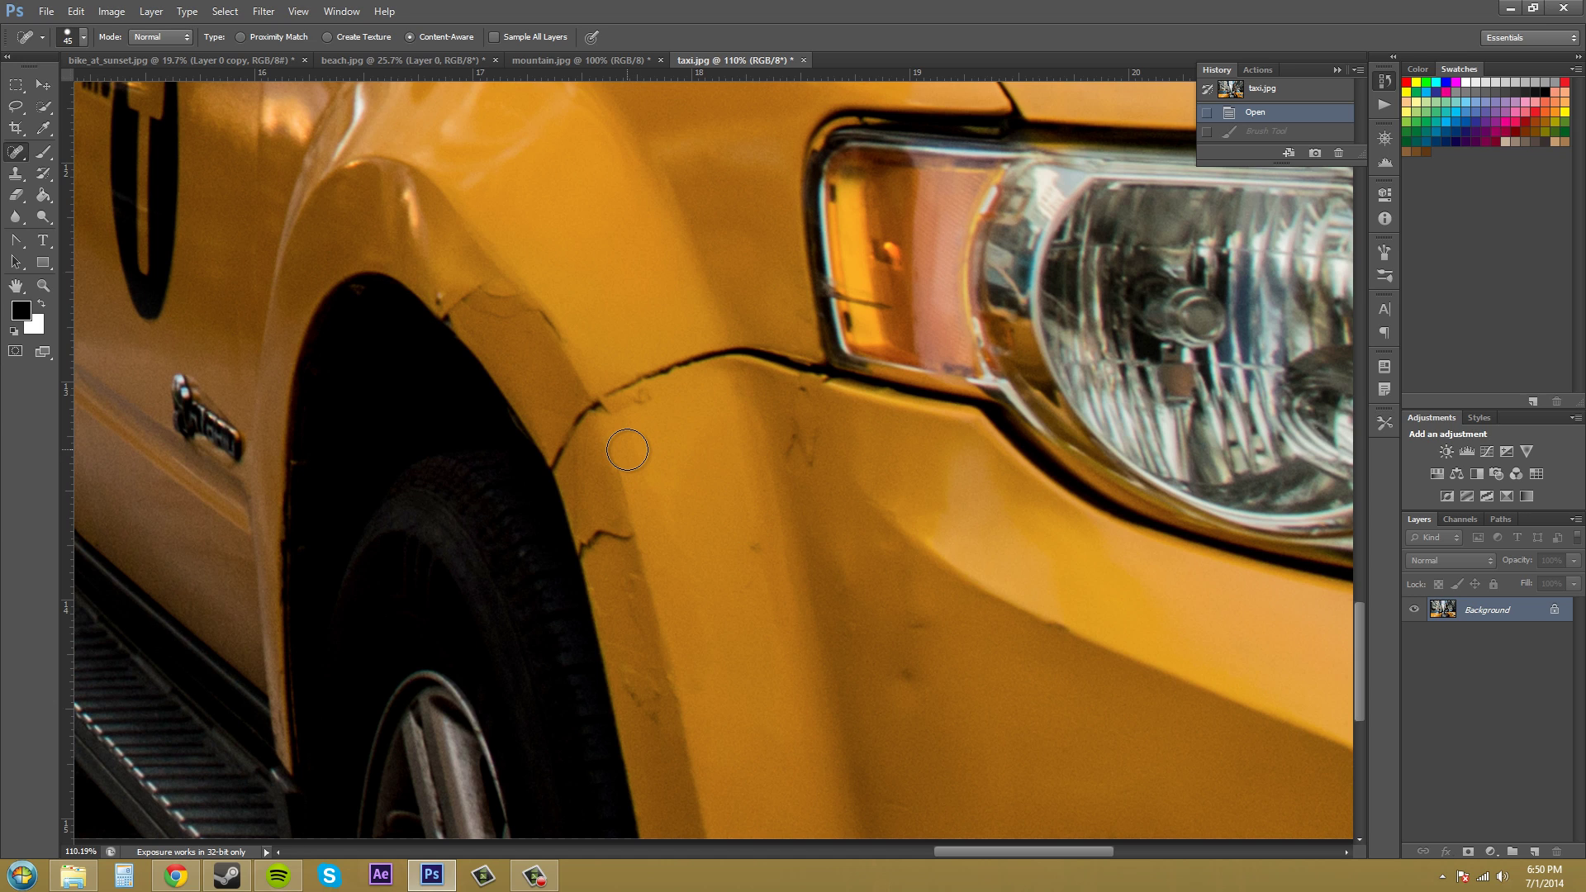
{"action": "key", "text": "bracketright"}
{"action": "key", "text": "bracketleft"}
{"action": "left_click", "coordinate": [83, 37]}
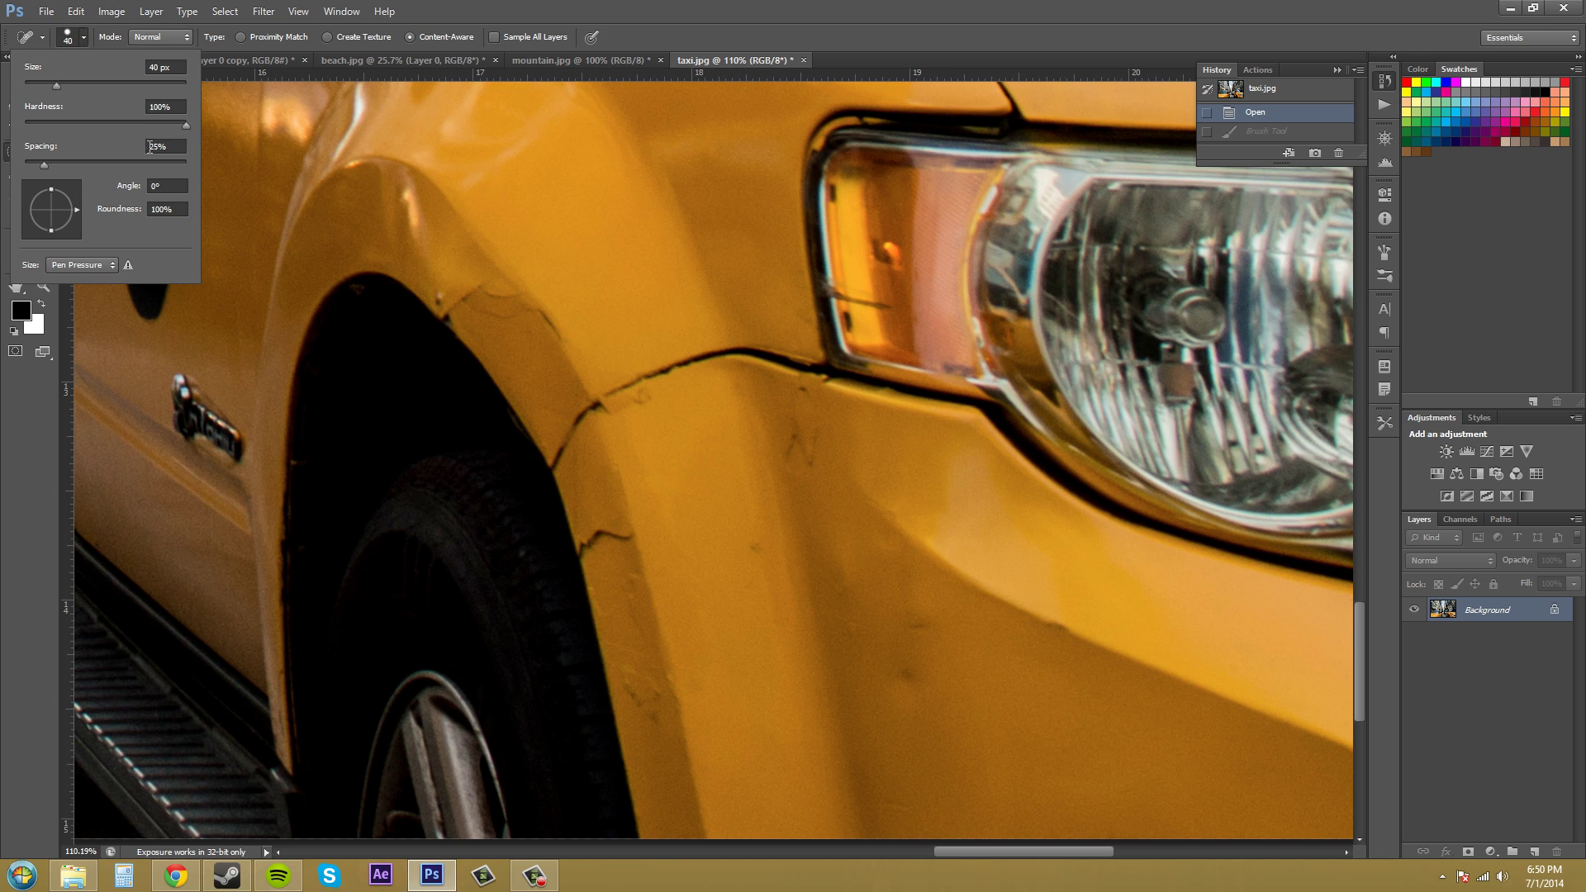
{"action": "left_click", "coordinate": [82, 37]}
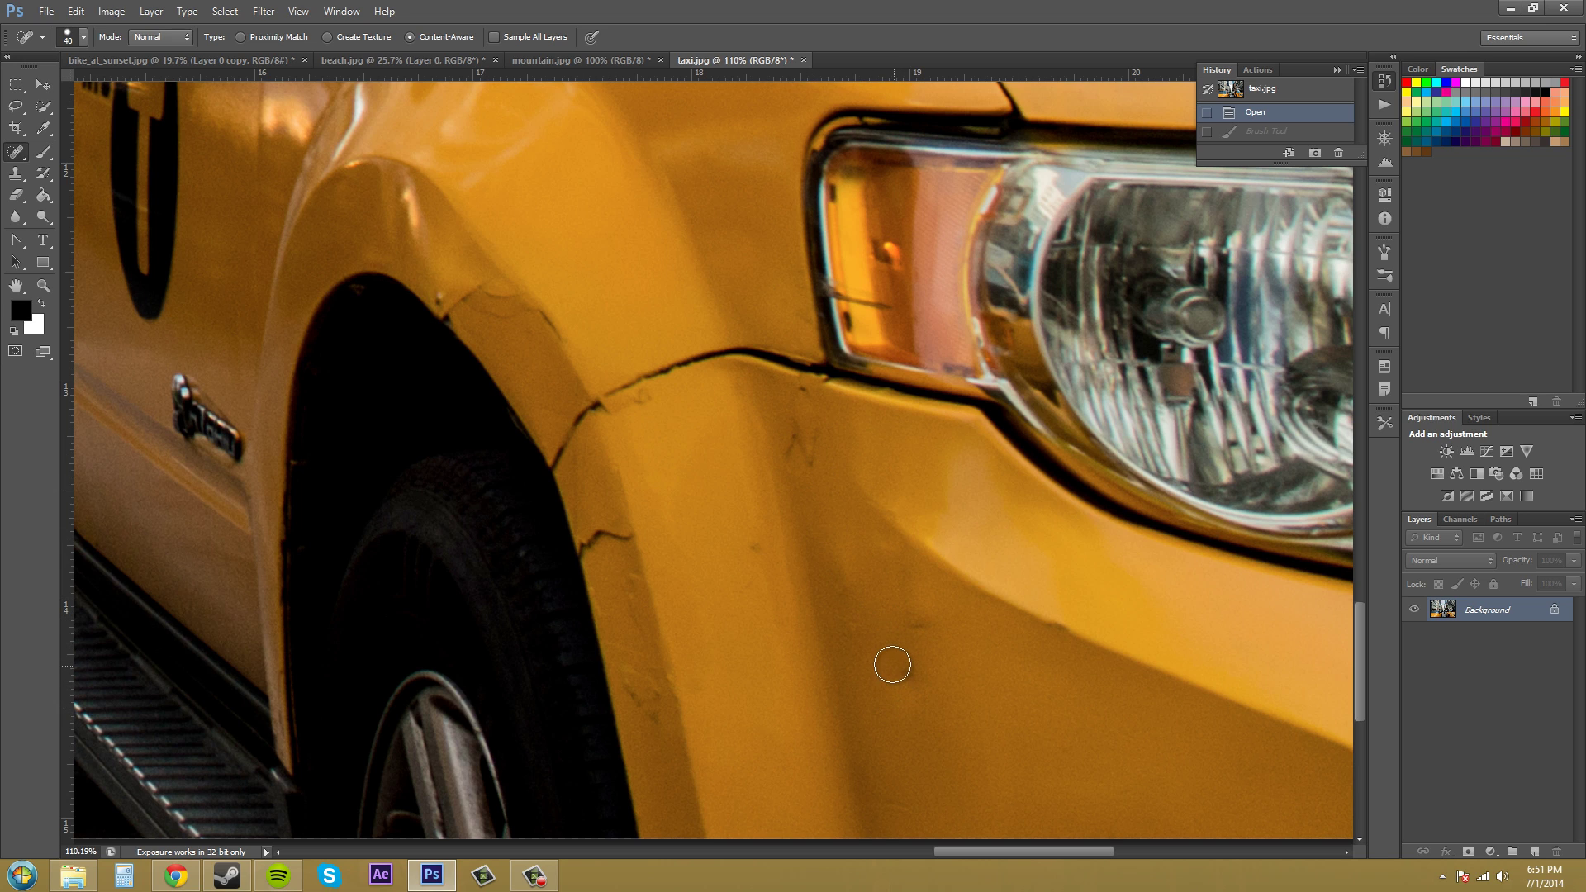
- Heal the blemishes on the right taxi's bumper, the crack beside its front wheel and the crack above its wheel arch
{"action": "mouse_move", "coordinate": [890, 661]}
{"action": "left_mouse_down"}
{"action": "mouse_move", "coordinate": [920, 688]}
{"action": "mouse_move", "coordinate": [903, 672]}
{"action": "mouse_move", "coordinate": [923, 625]}
{"action": "mouse_move", "coordinate": [900, 664]}
{"action": "mouse_move", "coordinate": [921, 661]}
{"action": "mouse_move", "coordinate": [925, 625]}
{"action": "mouse_move", "coordinate": [912, 678]}
{"action": "mouse_move", "coordinate": [897, 663]}
{"action": "mouse_move", "coordinate": [902, 625]}
{"action": "mouse_move", "coordinate": [914, 658]}
{"action": "left_mouse_up"}
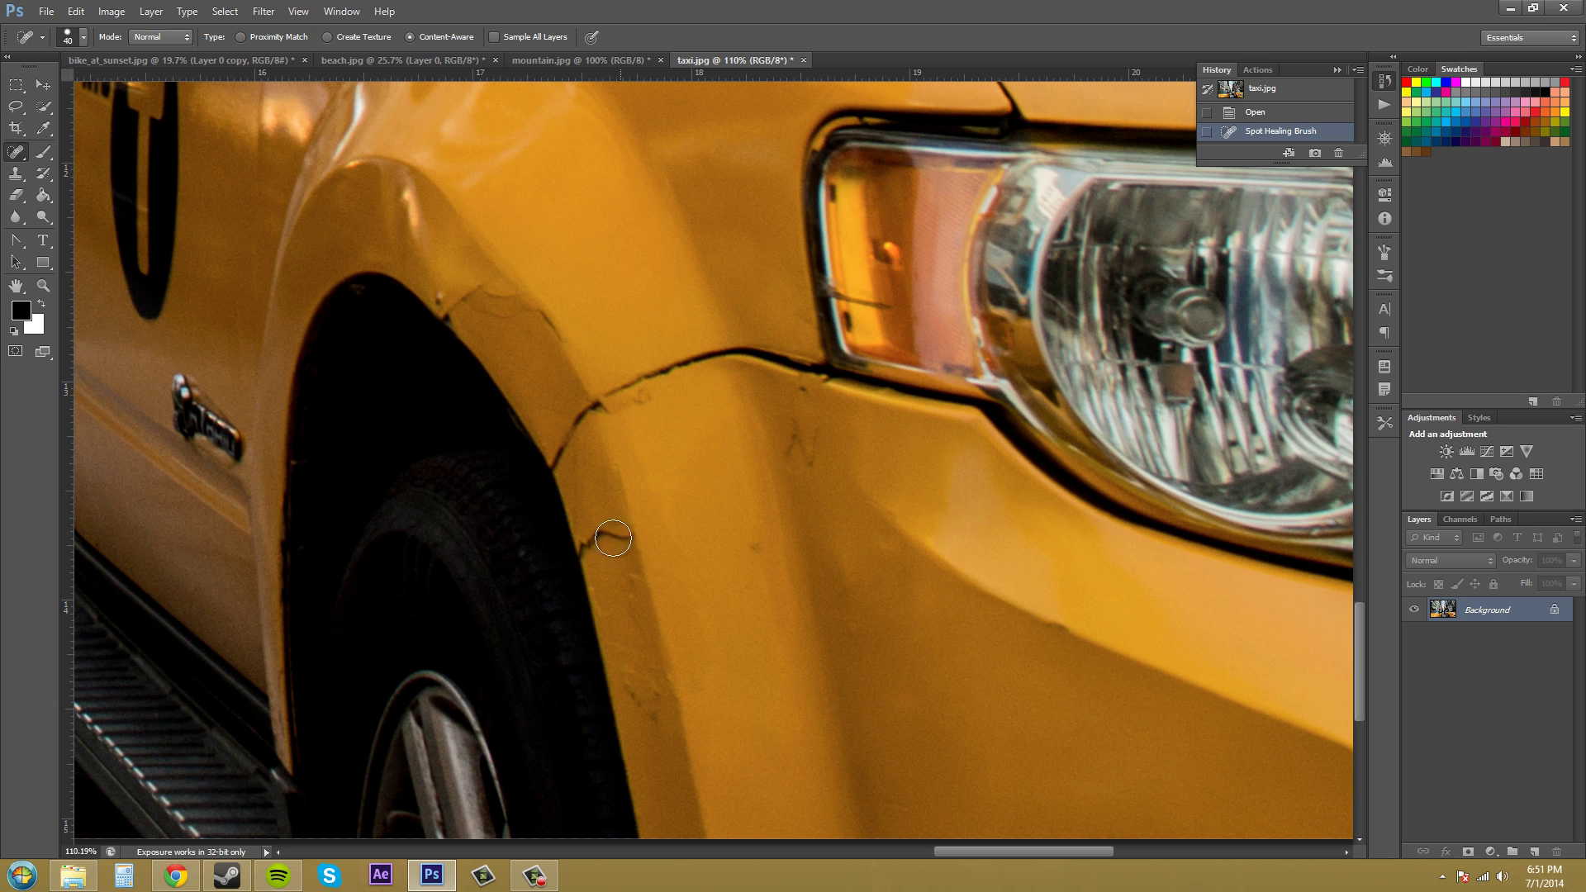
{"action": "mouse_move", "coordinate": [597, 544]}
{"action": "left_mouse_down"}
{"action": "mouse_move", "coordinate": [601, 530]}
{"action": "mouse_move", "coordinate": [626, 542]}
{"action": "mouse_move", "coordinate": [615, 519]}
{"action": "mouse_move", "coordinate": [632, 548]}
{"action": "left_mouse_up"}
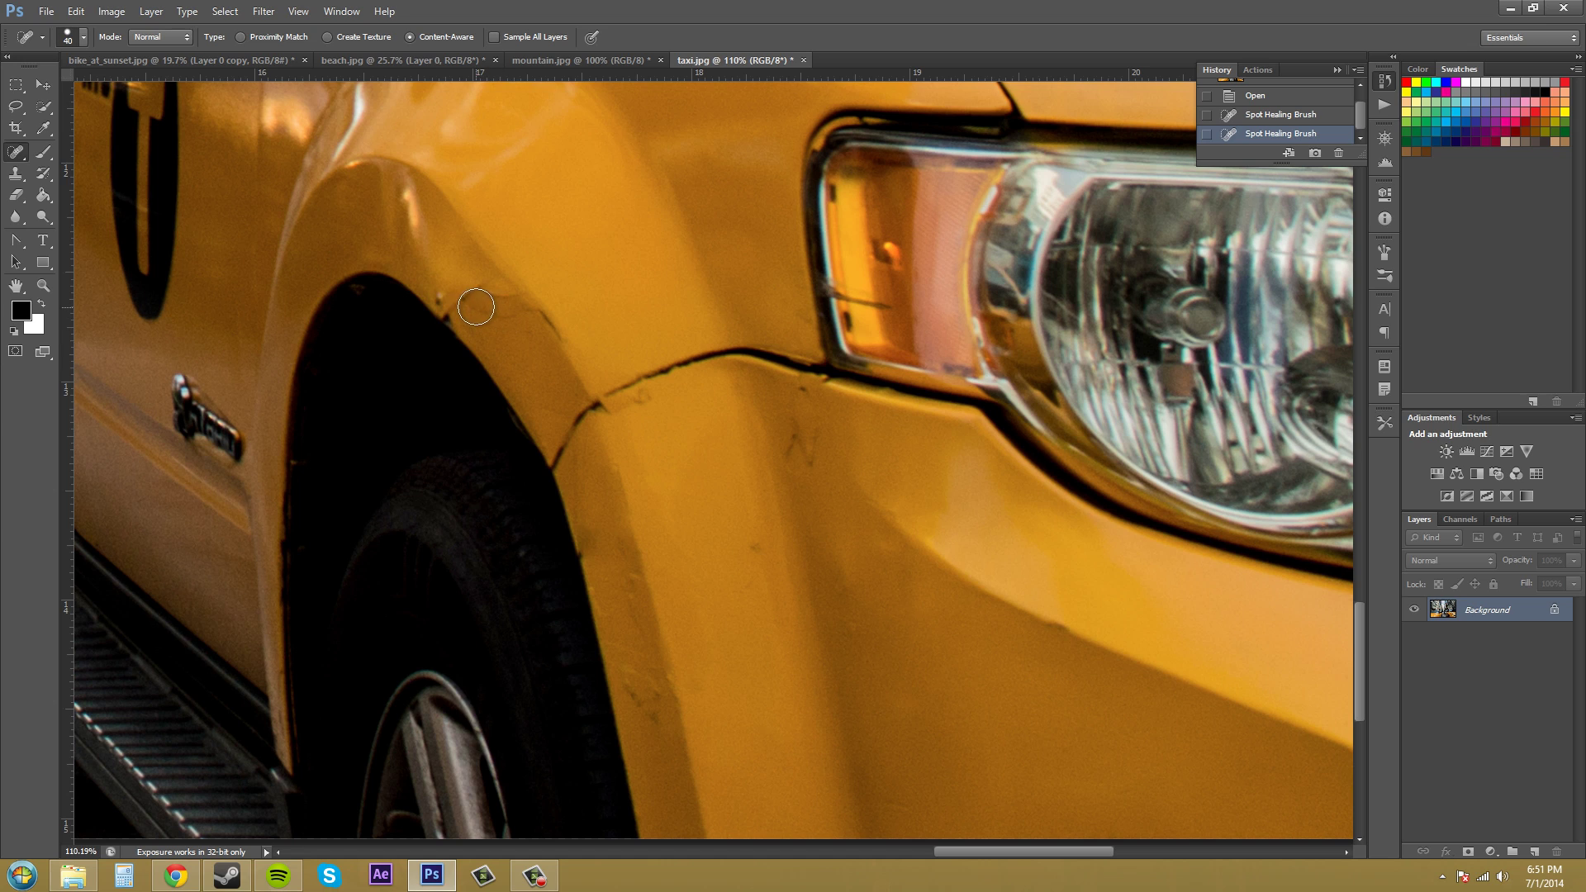
{"action": "left_click_drag", "start_coordinate": [475, 304], "coordinate": [521, 324]}
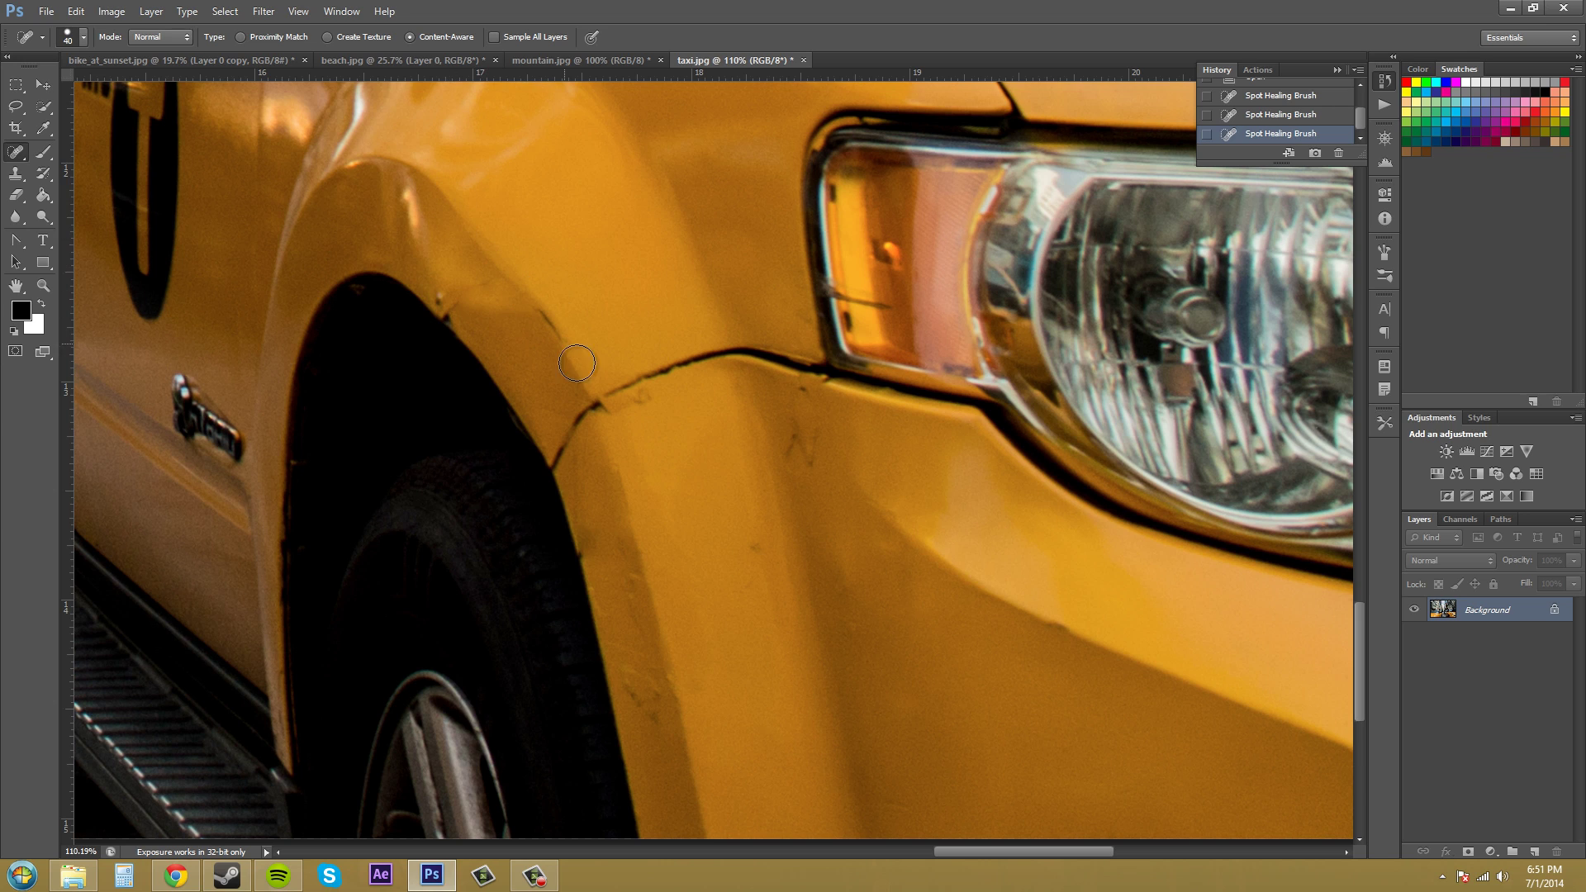
- Try healing the remaining fender crease and the scratch below the headlight, undoing the last two healing strokes
{"action": "left_click_drag", "start_coordinate": [585, 383], "coordinate": [456, 205]}
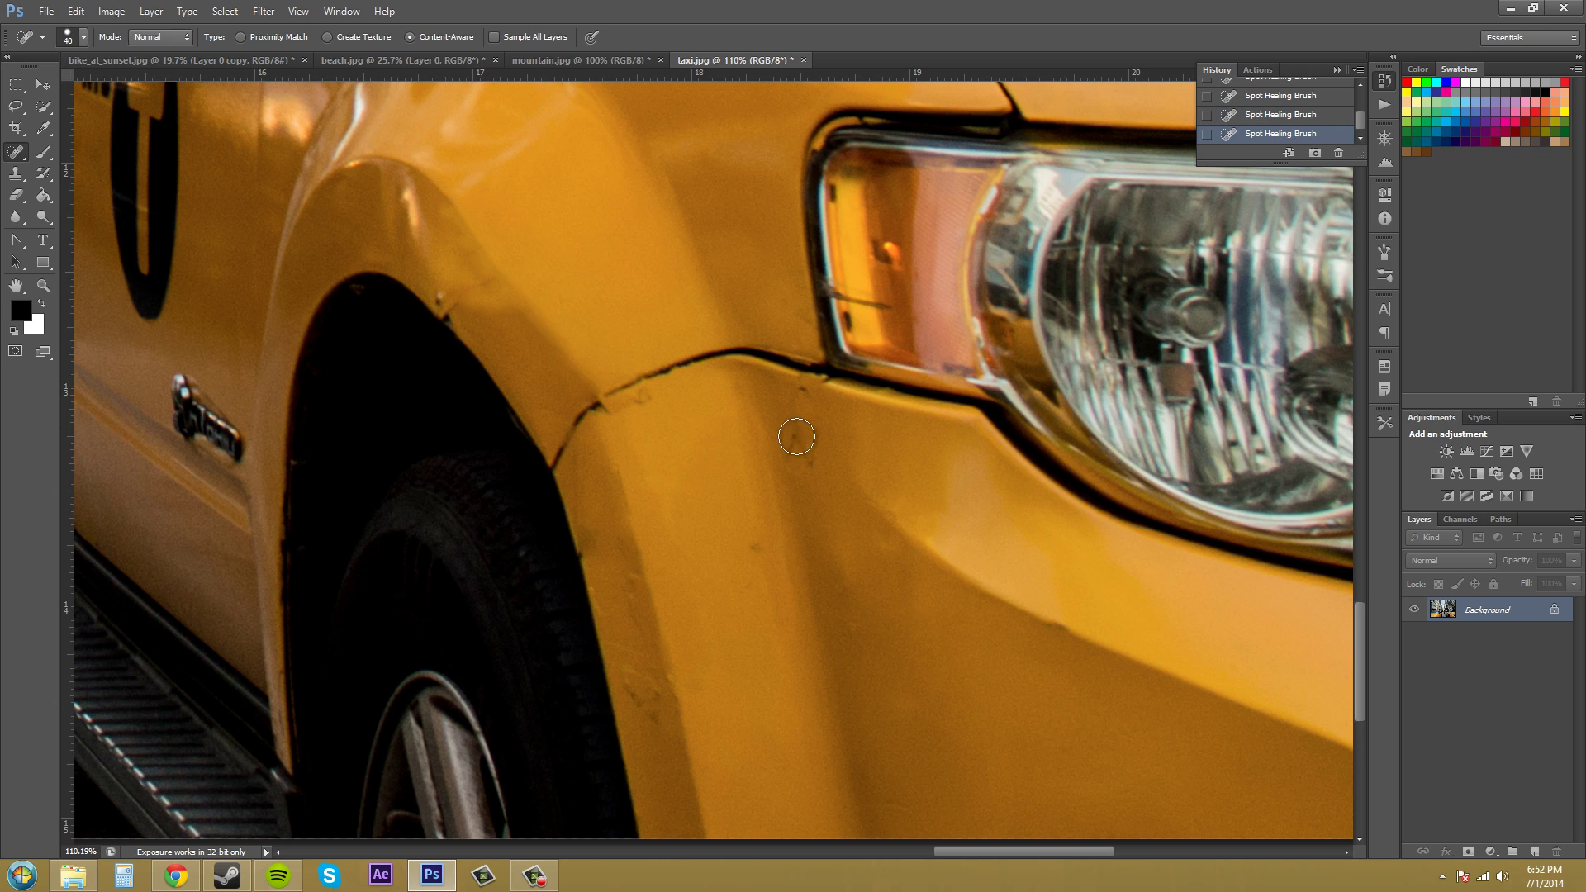
{"action": "left_click_drag", "start_coordinate": [587, 382], "coordinate": [531, 324]}
{"action": "key", "text": "ctrl+alt+z"}
{"action": "key", "text": "ctrl+alt+z"}
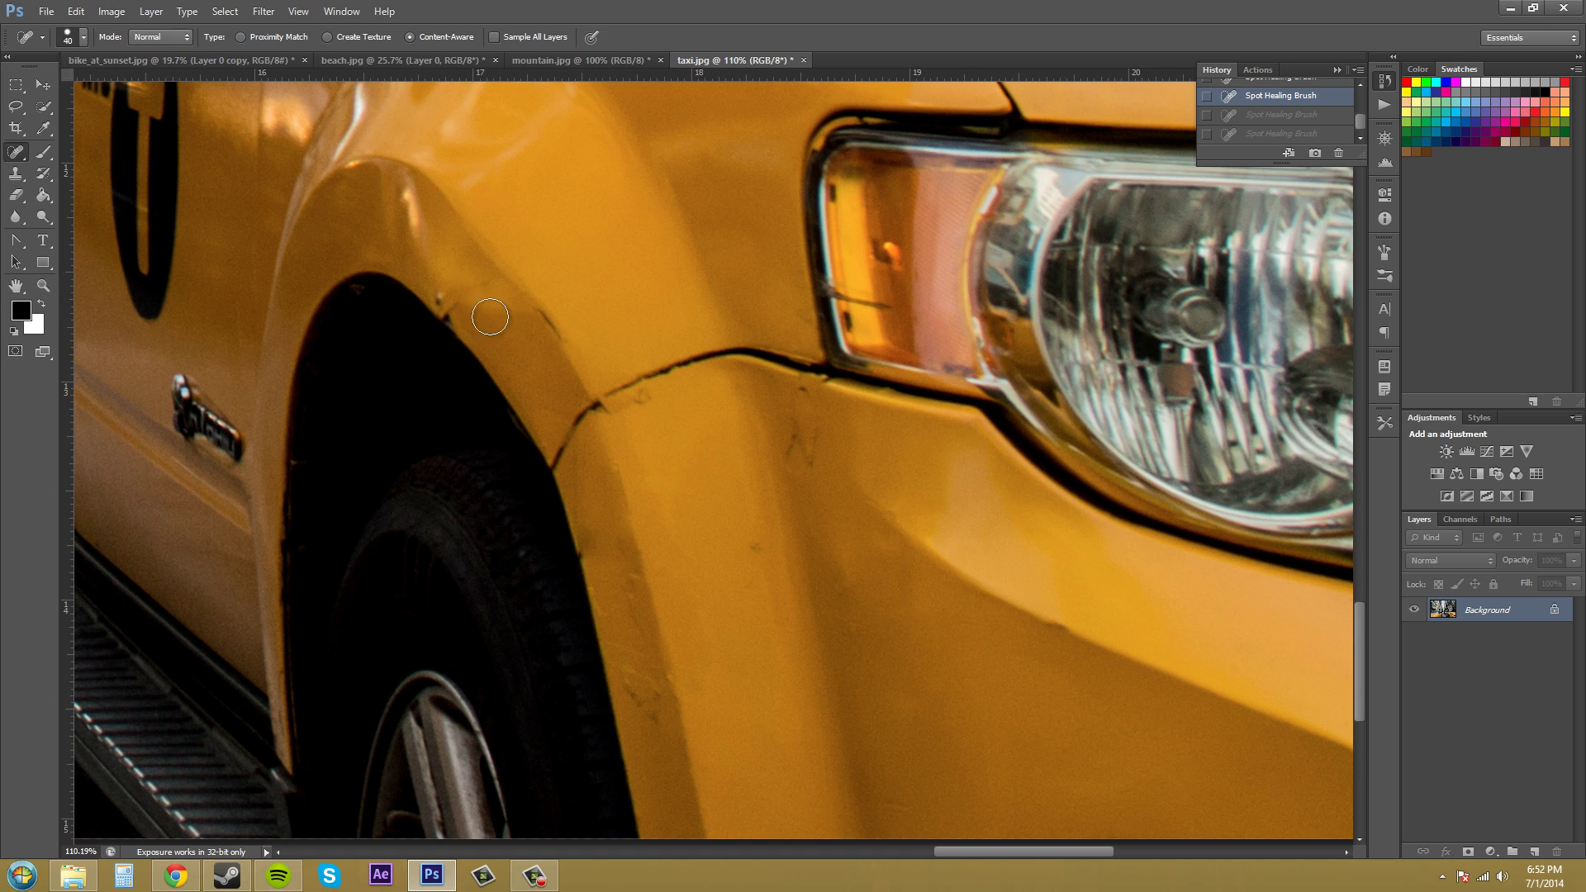
- Heal the chips and dark marks along the top of the right taxi's wheel arch and the scratch below its headlight
{"action": "scroll", "coordinate": [467, 594], "scroll_direction": "down", "scroll_amount": 2}
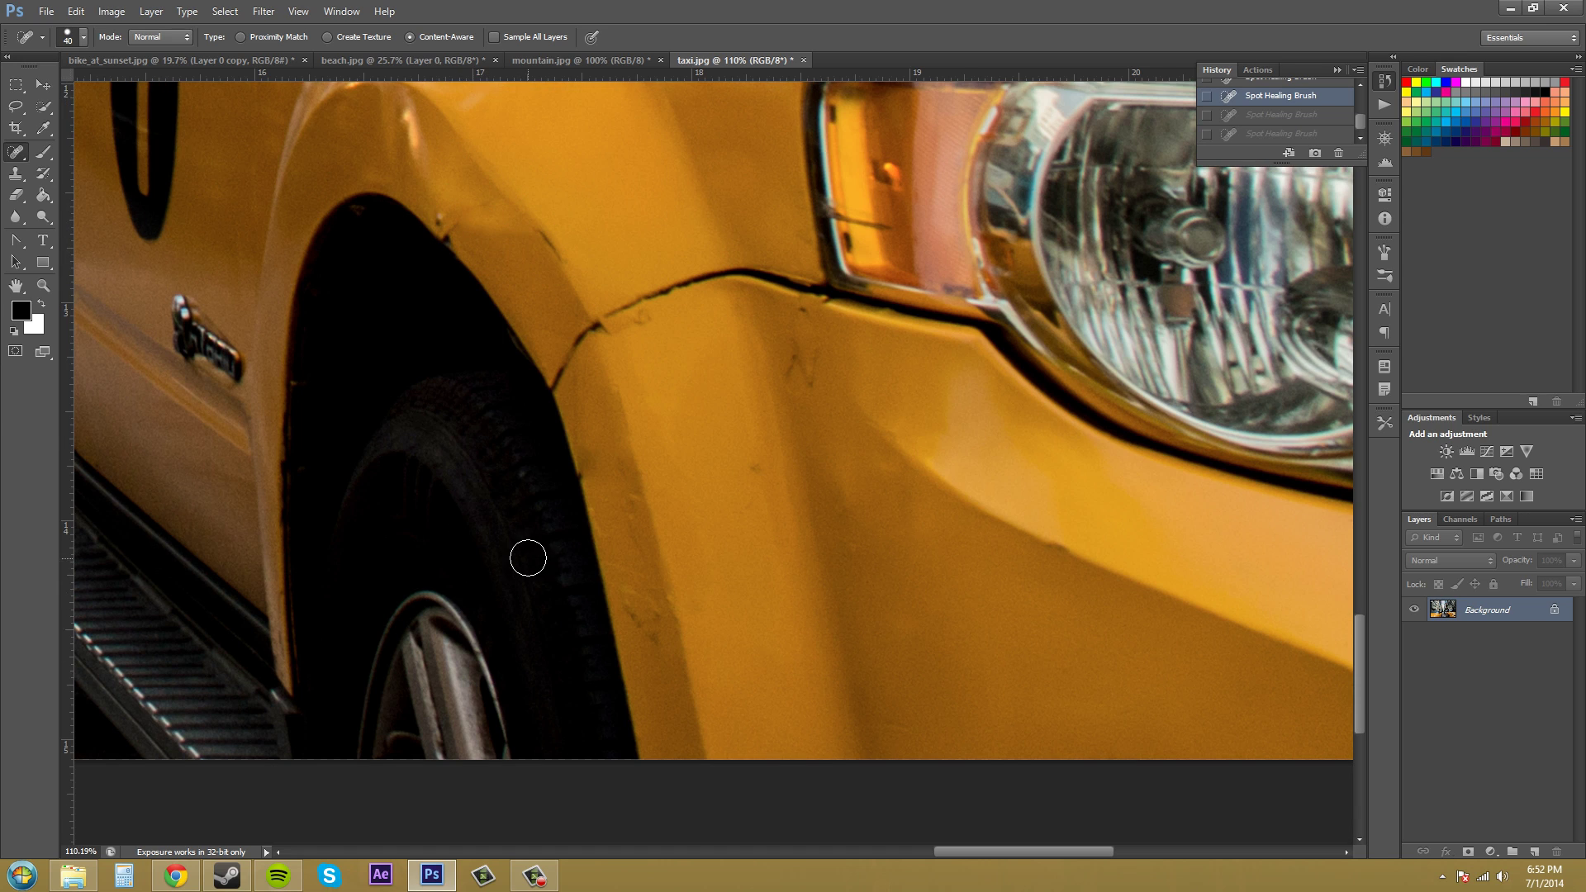
{"action": "scroll", "coordinate": [528, 556], "scroll_direction": "up", "scroll_amount": 4}
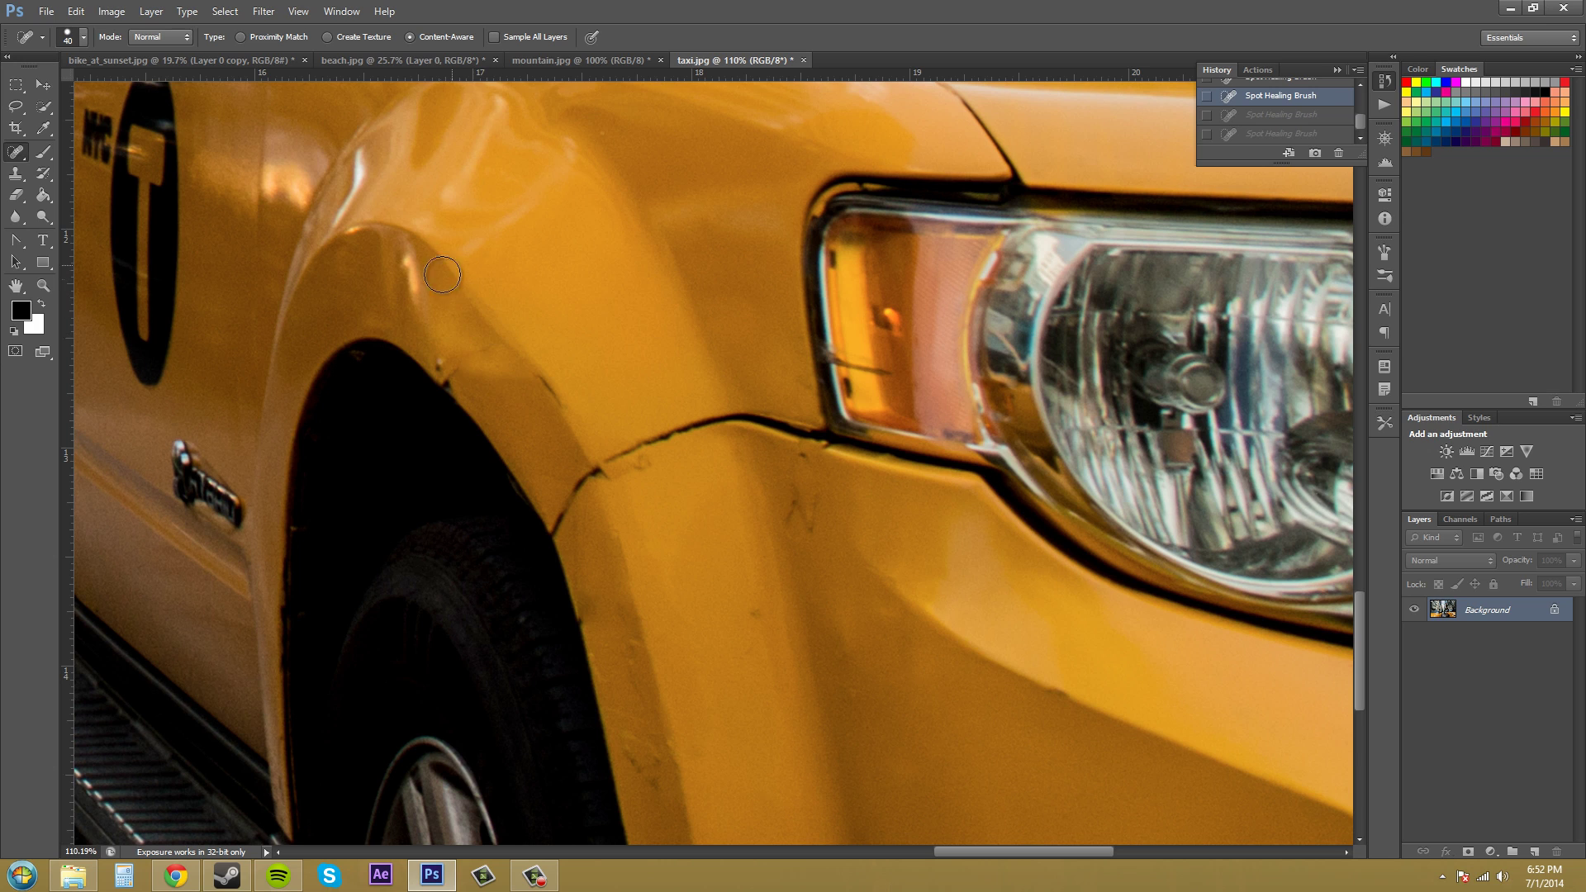
{"action": "scroll", "coordinate": [544, 655], "scroll_direction": "down", "scroll_amount": 2}
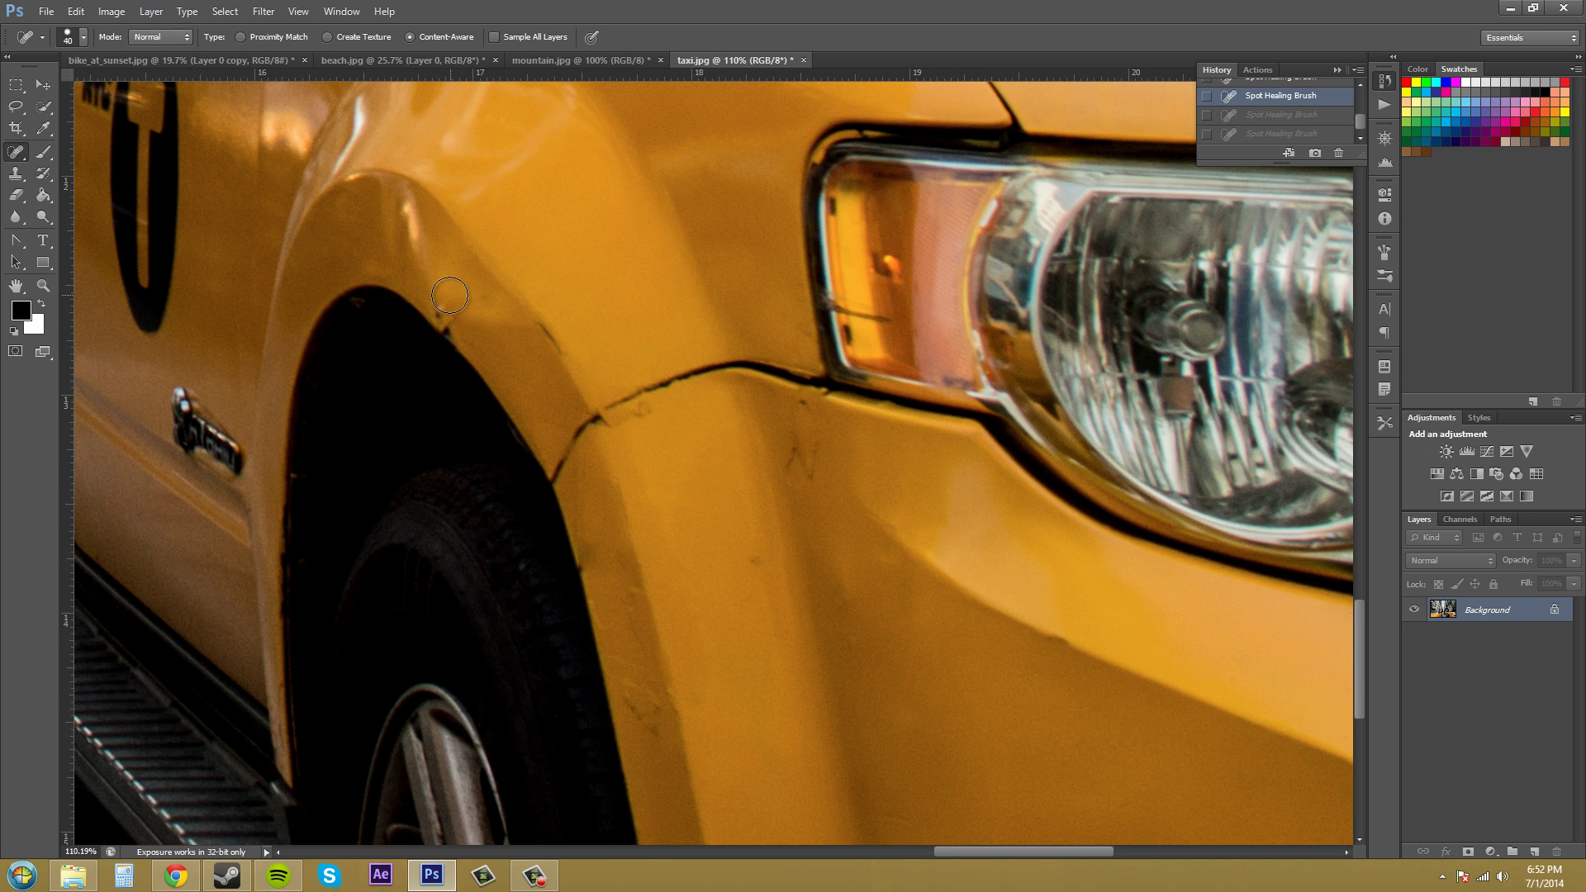
{"action": "mouse_move", "coordinate": [451, 314]}
{"action": "left_mouse_down"}
{"action": "mouse_move", "coordinate": [473, 334]}
{"action": "mouse_move", "coordinate": [485, 310]}
{"action": "left_mouse_up"}
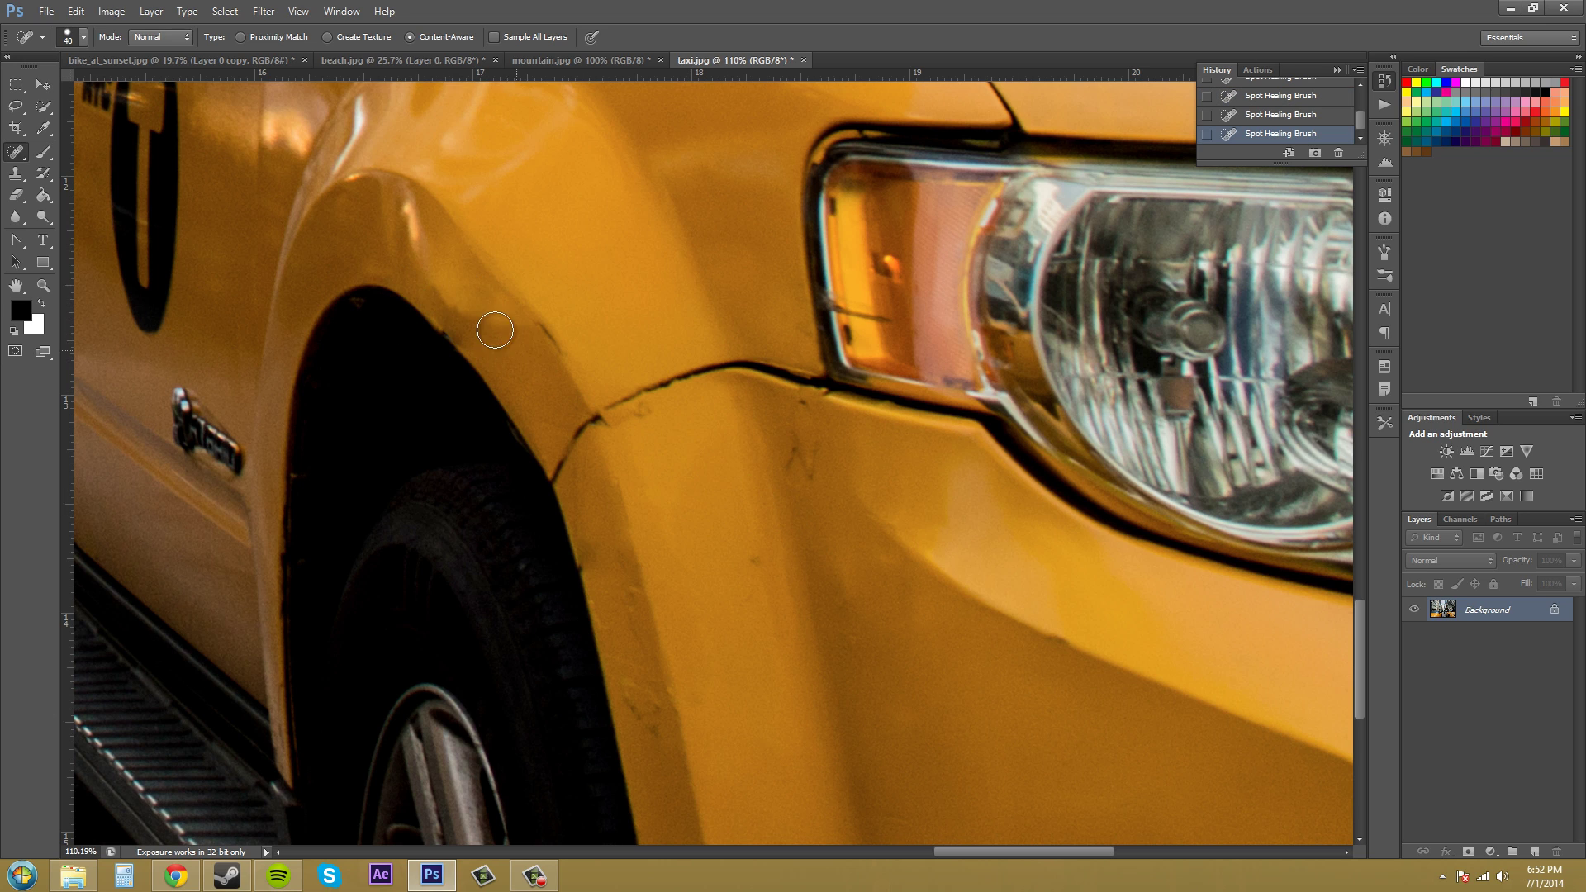
{"action": "left_click_drag", "start_coordinate": [435, 282], "coordinate": [475, 318]}
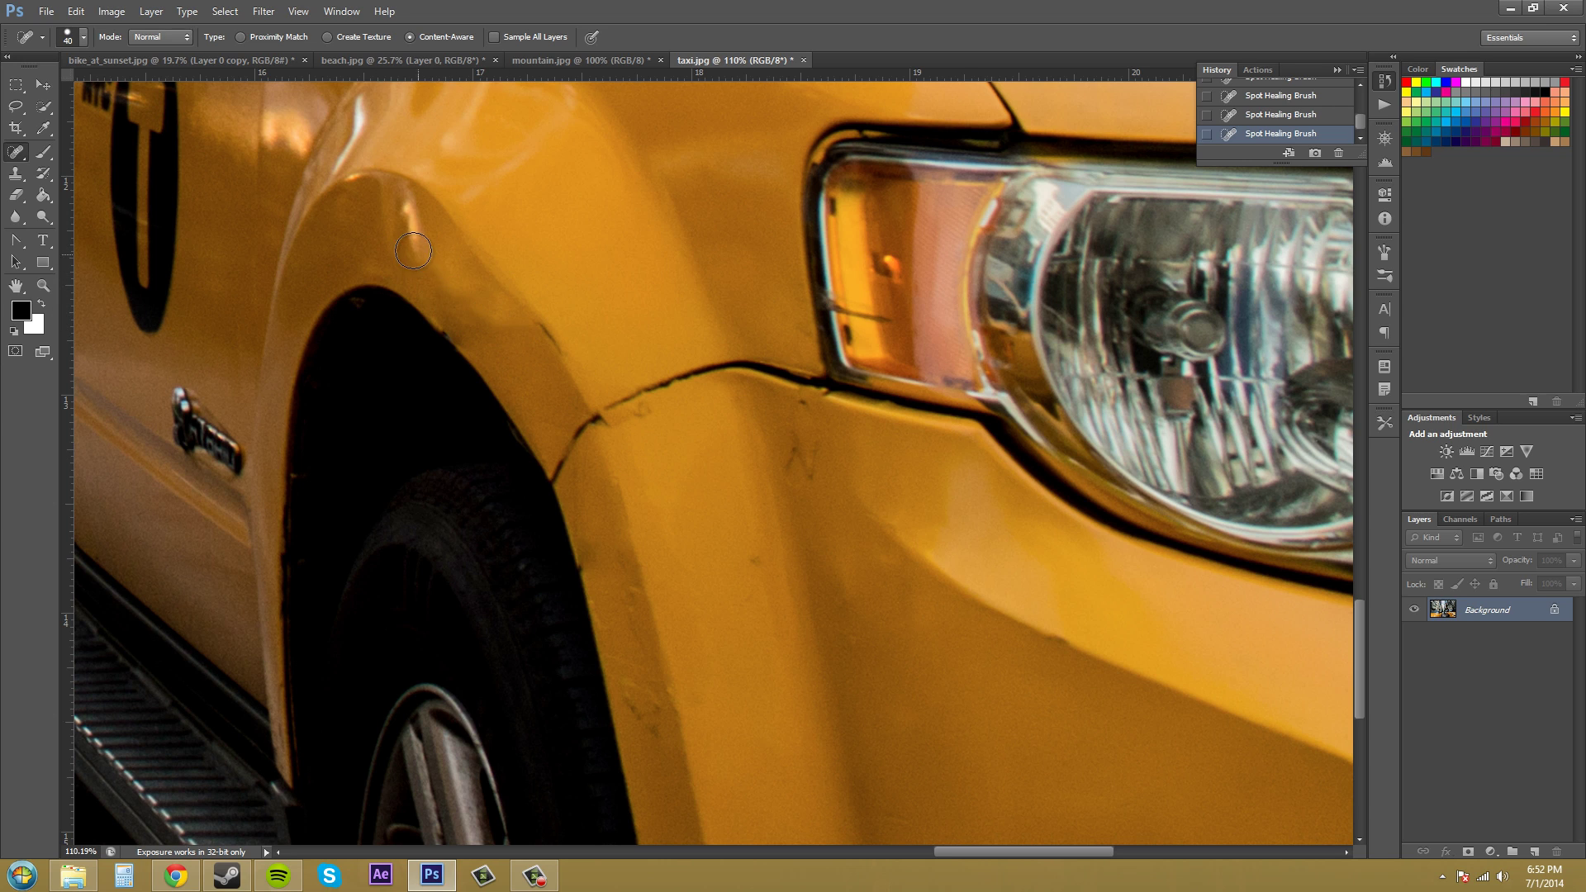
{"action": "left_click_drag", "start_coordinate": [432, 262], "coordinate": [495, 319]}
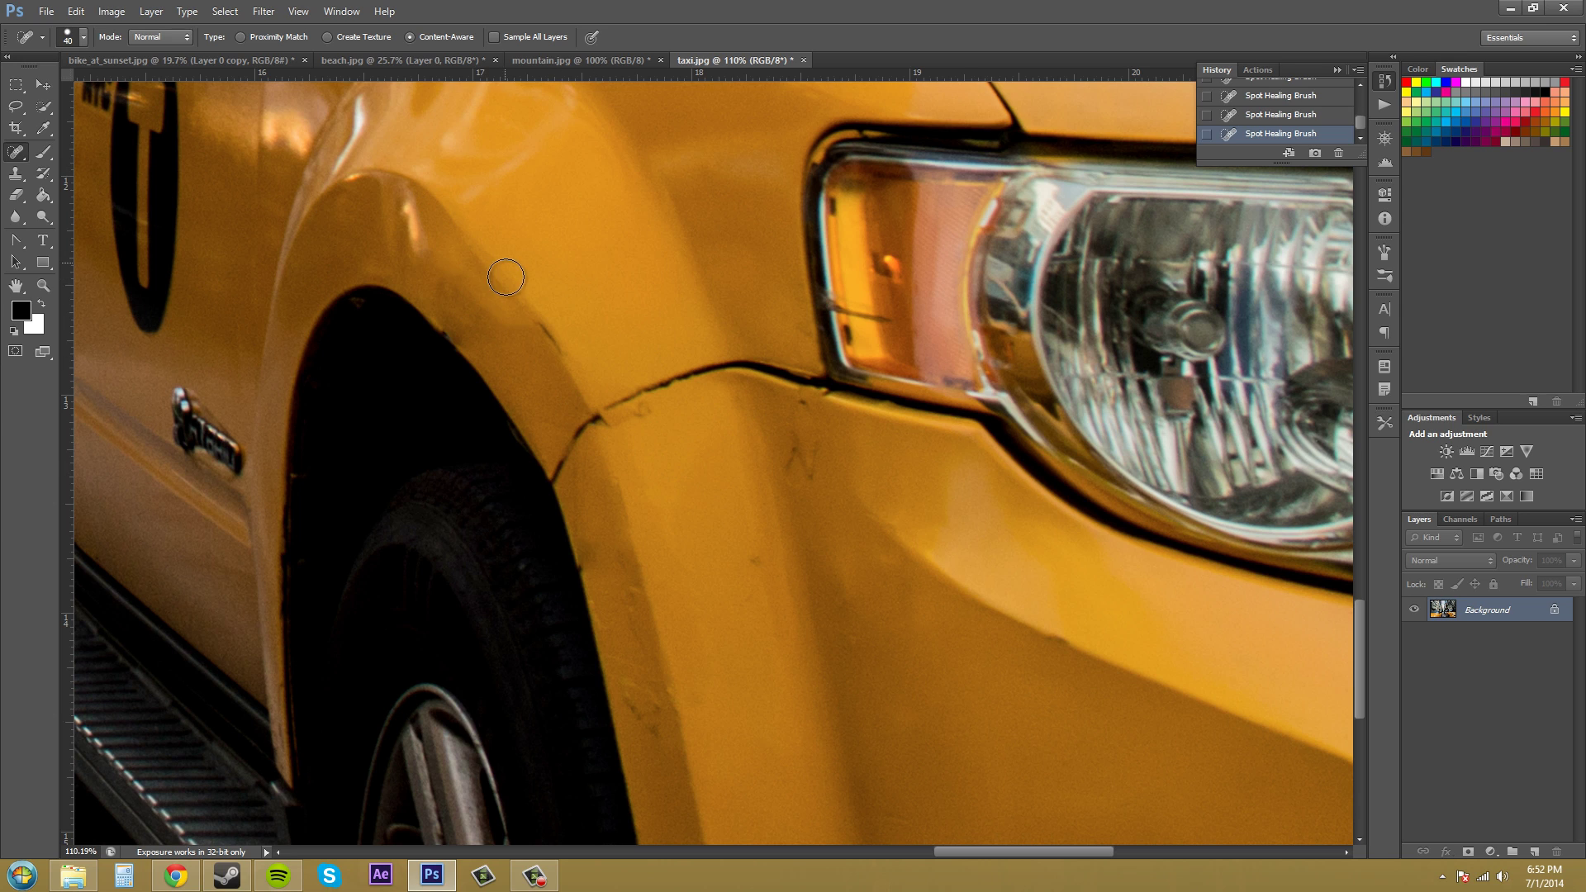
{"action": "mouse_move", "coordinate": [803, 471]}
{"action": "left_mouse_down"}
{"action": "mouse_move", "coordinate": [786, 463]}
{"action": "mouse_move", "coordinate": [822, 448]}
{"action": "left_mouse_up"}
- Heal the curved scuffs and dark spots on the white front of the left taxi's roof sign above the 4K72 plate
{"action": "key", "text": "alt"}
{"action": "left_click", "coordinate": [45, 281]}
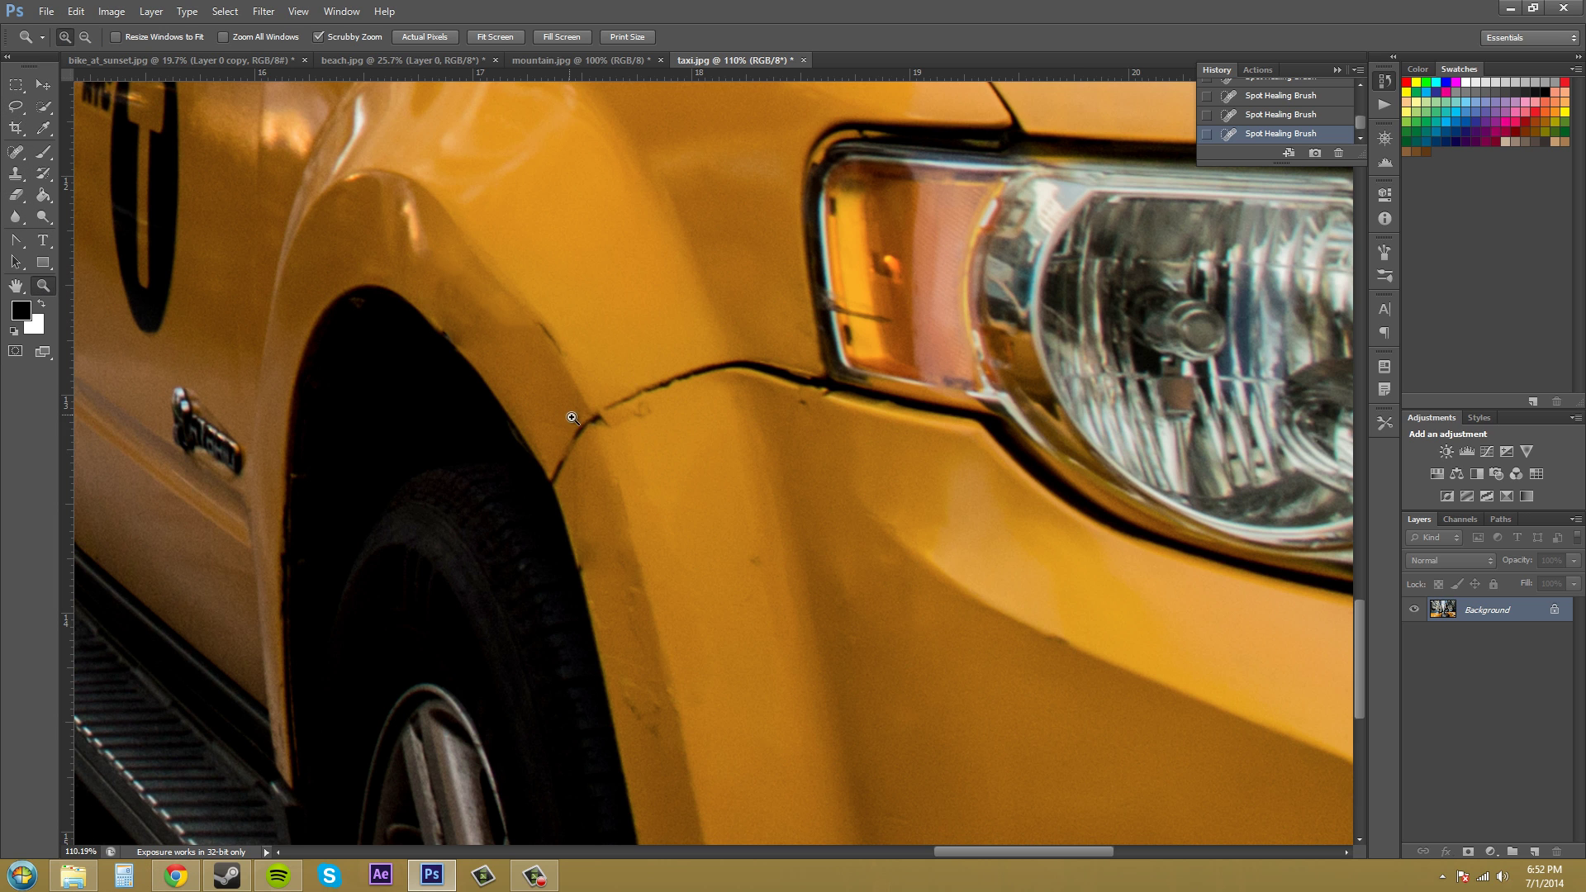
{"action": "left_click_drag", "start_coordinate": [771, 499], "coordinate": [463, 373]}
{"action": "left_click_drag", "start_coordinate": [424, 434], "coordinate": [567, 496]}
{"action": "left_click", "coordinate": [27, 156]}
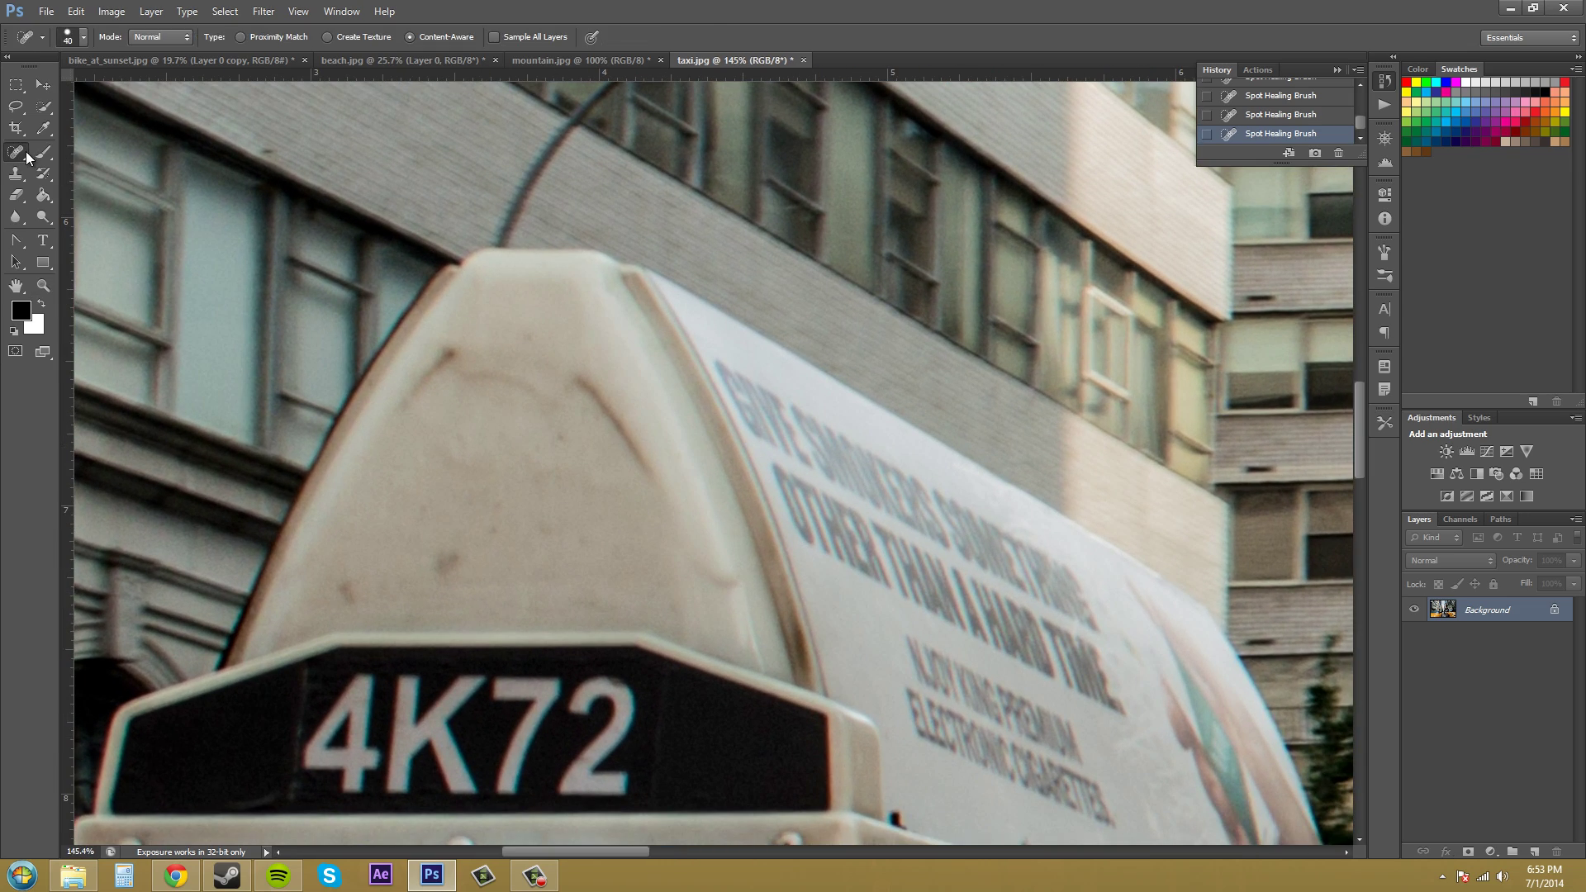
{"action": "left_click_drag", "start_coordinate": [568, 365], "coordinate": [658, 486]}
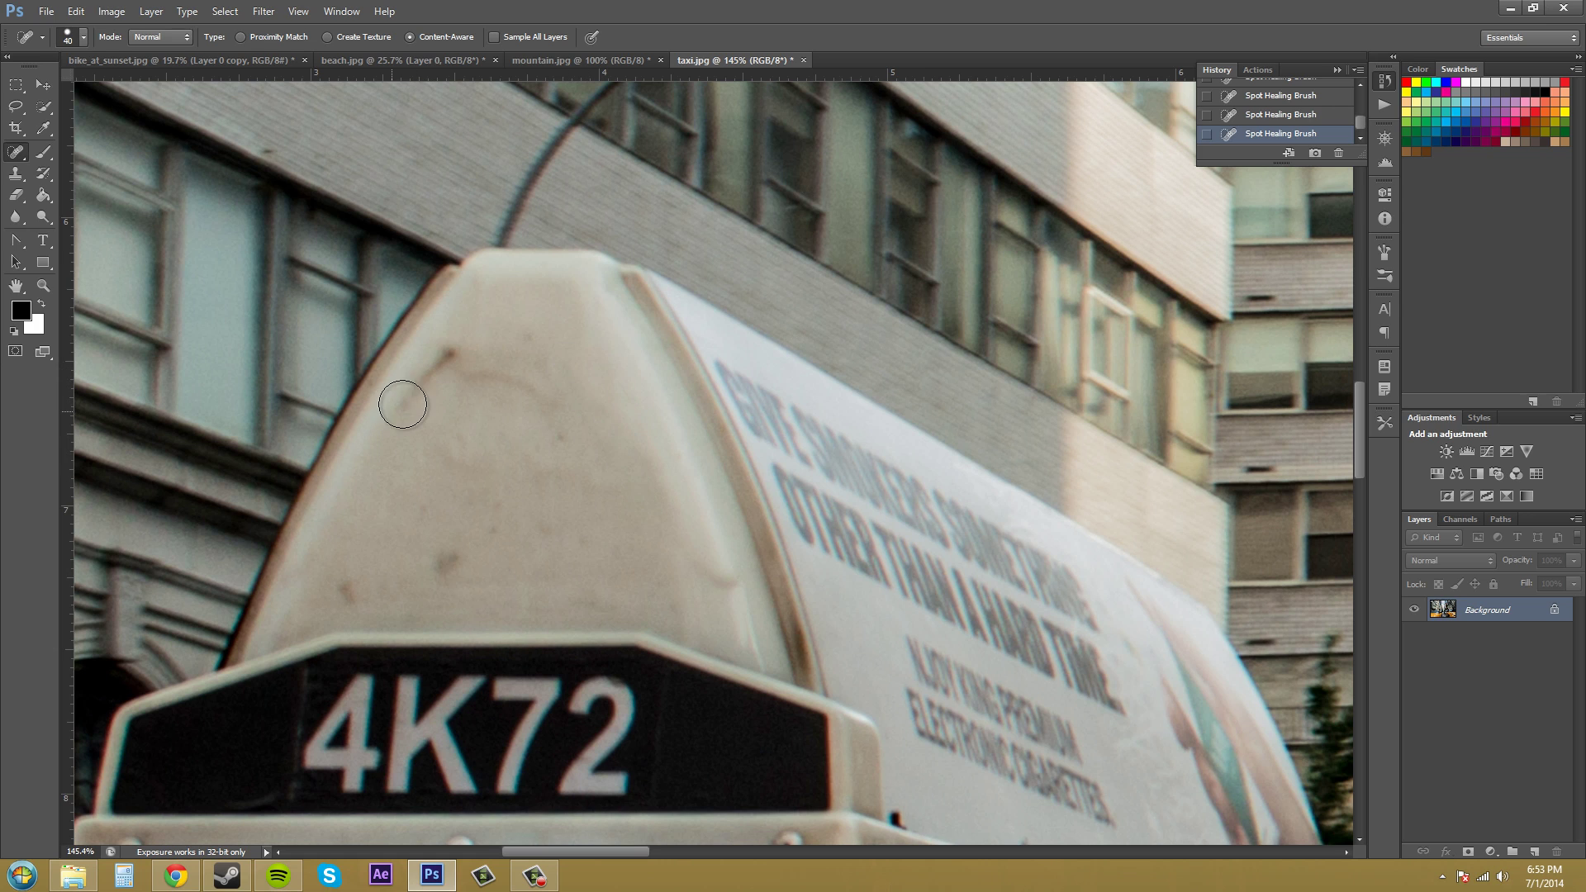
{"action": "mouse_move", "coordinate": [399, 399]}
{"action": "left_mouse_down"}
{"action": "mouse_move", "coordinate": [473, 337]}
{"action": "mouse_move", "coordinate": [533, 401]}
{"action": "left_mouse_up"}
{"action": "left_click", "coordinate": [444, 558]}
{"action": "left_click", "coordinate": [357, 582]}
- Try healing a large area across the middle of the roof sign's white front, and undo it
{"action": "left_click_drag", "start_coordinate": [417, 512], "coordinate": [567, 528]}
{"action": "left_click_drag", "start_coordinate": [561, 451], "coordinate": [566, 382]}
{"action": "mouse_move", "coordinate": [545, 329]}
{"action": "left_mouse_down"}
{"action": "mouse_move", "coordinate": [486, 337]}
{"action": "mouse_move", "coordinate": [558, 362]}
{"action": "mouse_move", "coordinate": [612, 426]}
{"action": "mouse_move", "coordinate": [624, 564]}
{"action": "mouse_move", "coordinate": [521, 601]}
{"action": "mouse_move", "coordinate": [423, 602]}
{"action": "mouse_move", "coordinate": [393, 578]}
{"action": "mouse_move", "coordinate": [381, 497]}
{"action": "mouse_move", "coordinate": [442, 363]}
{"action": "mouse_move", "coordinate": [454, 404]}
{"action": "mouse_move", "coordinate": [483, 395]}
{"action": "mouse_move", "coordinate": [568, 426]}
{"action": "mouse_move", "coordinate": [602, 489]}
{"action": "mouse_move", "coordinate": [534, 388]}
{"action": "mouse_move", "coordinate": [612, 528]}
{"action": "mouse_move", "coordinate": [563, 583]}
{"action": "mouse_move", "coordinate": [411, 565]}
{"action": "mouse_move", "coordinate": [401, 495]}
{"action": "mouse_move", "coordinate": [428, 416]}
{"action": "mouse_move", "coordinate": [523, 406]}
{"action": "mouse_move", "coordinate": [580, 492]}
{"action": "mouse_move", "coordinate": [555, 545]}
{"action": "mouse_move", "coordinate": [417, 536]}
{"action": "mouse_move", "coordinate": [418, 470]}
{"action": "mouse_move", "coordinate": [449, 437]}
{"action": "mouse_move", "coordinate": [524, 435]}
{"action": "mouse_move", "coordinate": [559, 487]}
{"action": "mouse_move", "coordinate": [498, 520]}
{"action": "mouse_move", "coordinate": [449, 515]}
{"action": "mouse_move", "coordinate": [451, 471]}
{"action": "mouse_move", "coordinate": [537, 473]}
{"action": "left_mouse_up"}
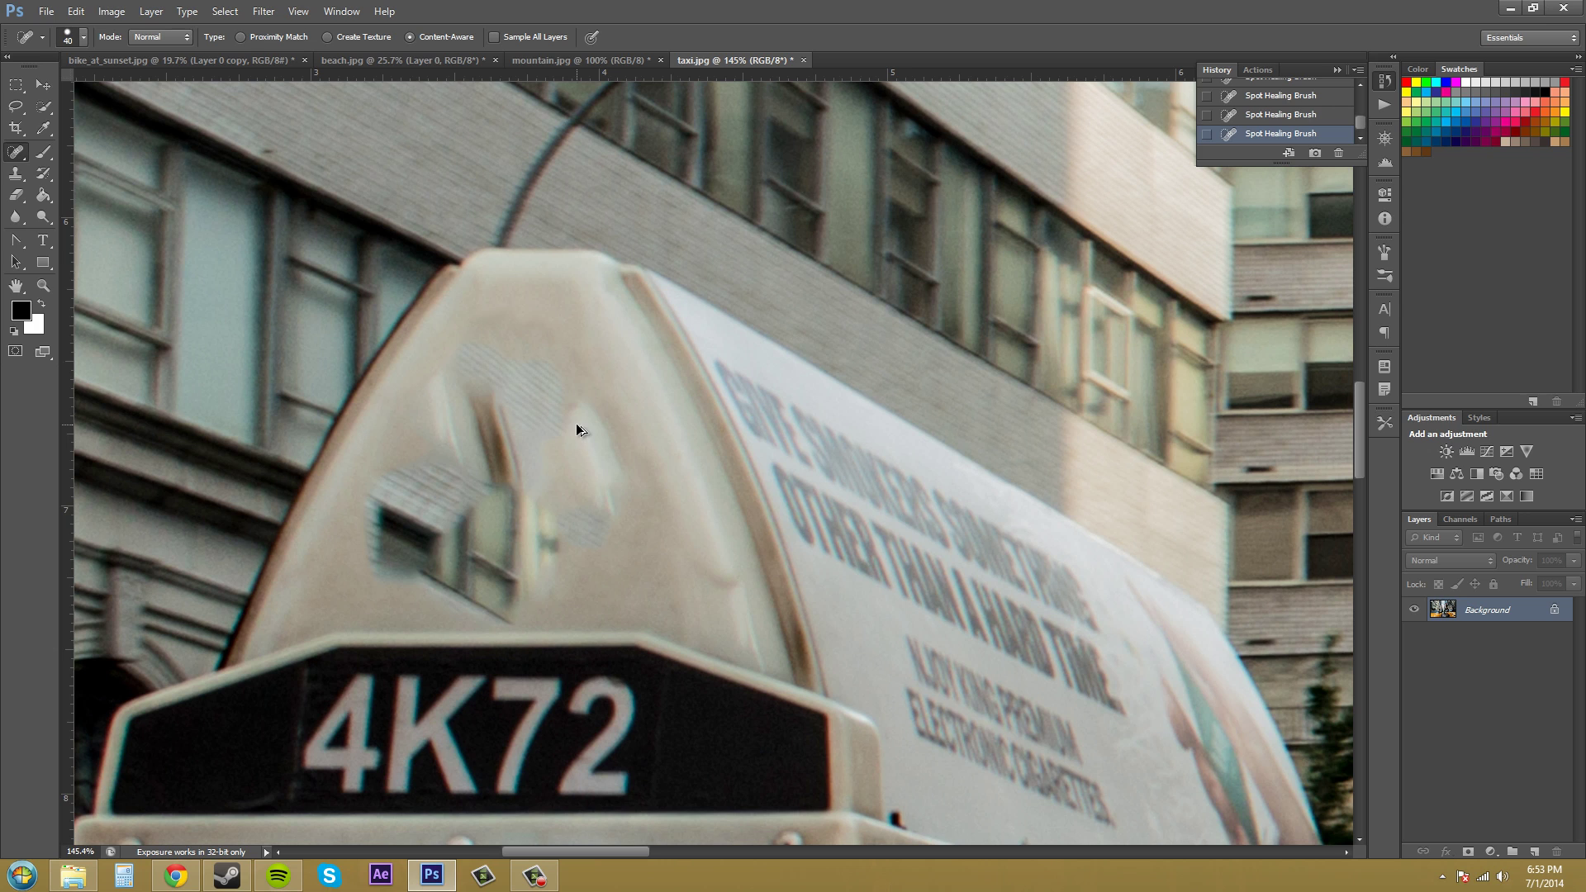
{"action": "key", "text": "ctrl+z"}
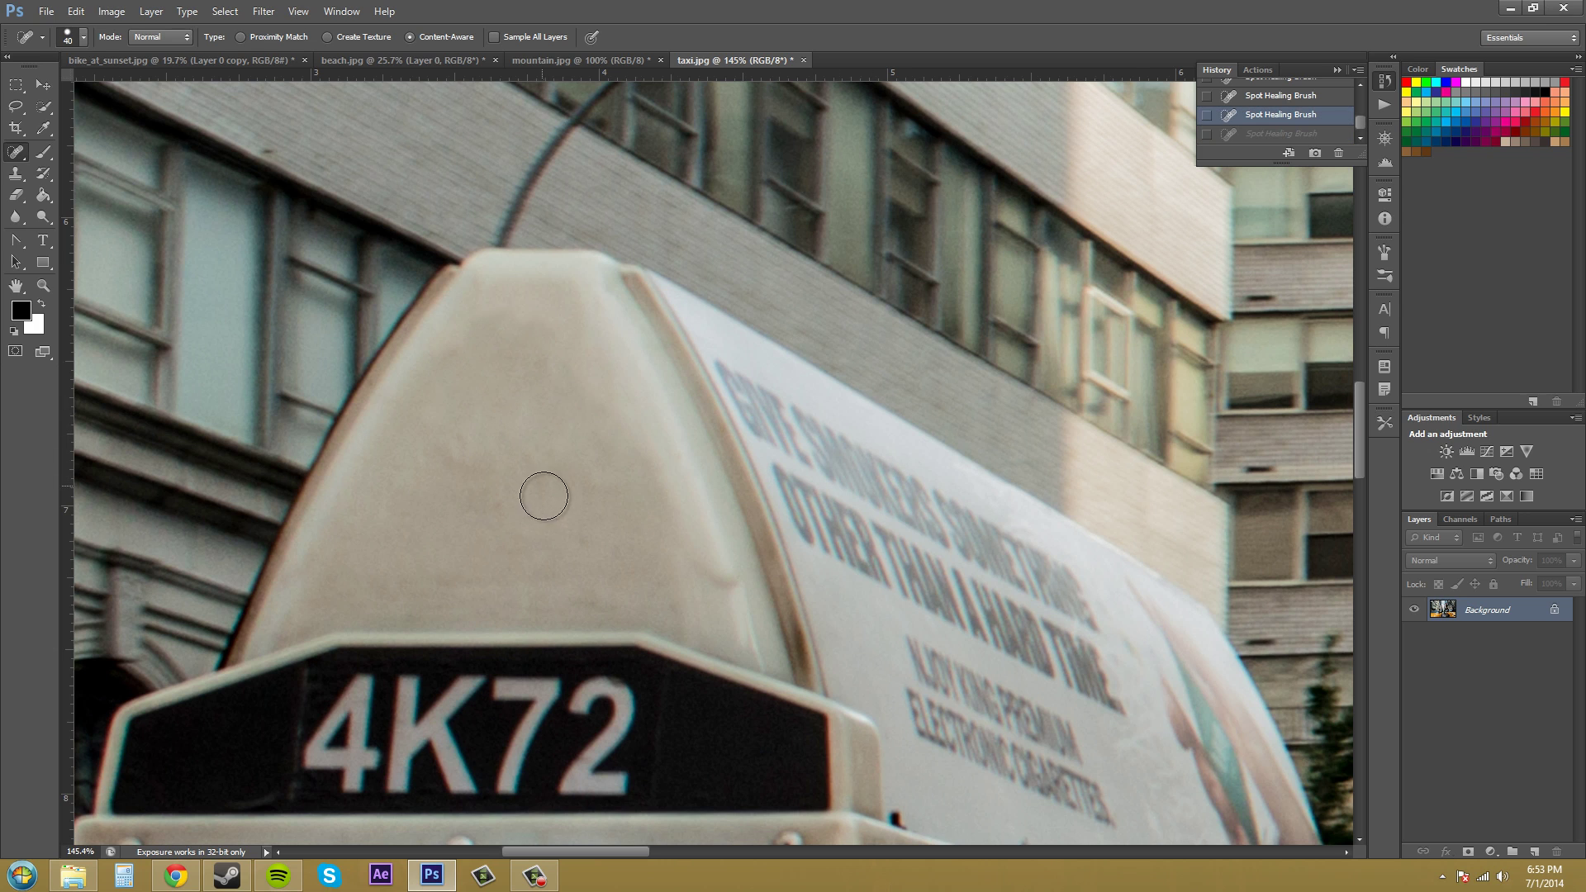
- Heal the small curved mark near the edge of the roof sign's white front, beside the advertisement panel
{"action": "left_click_drag", "start_coordinate": [698, 562], "coordinate": [721, 604]}
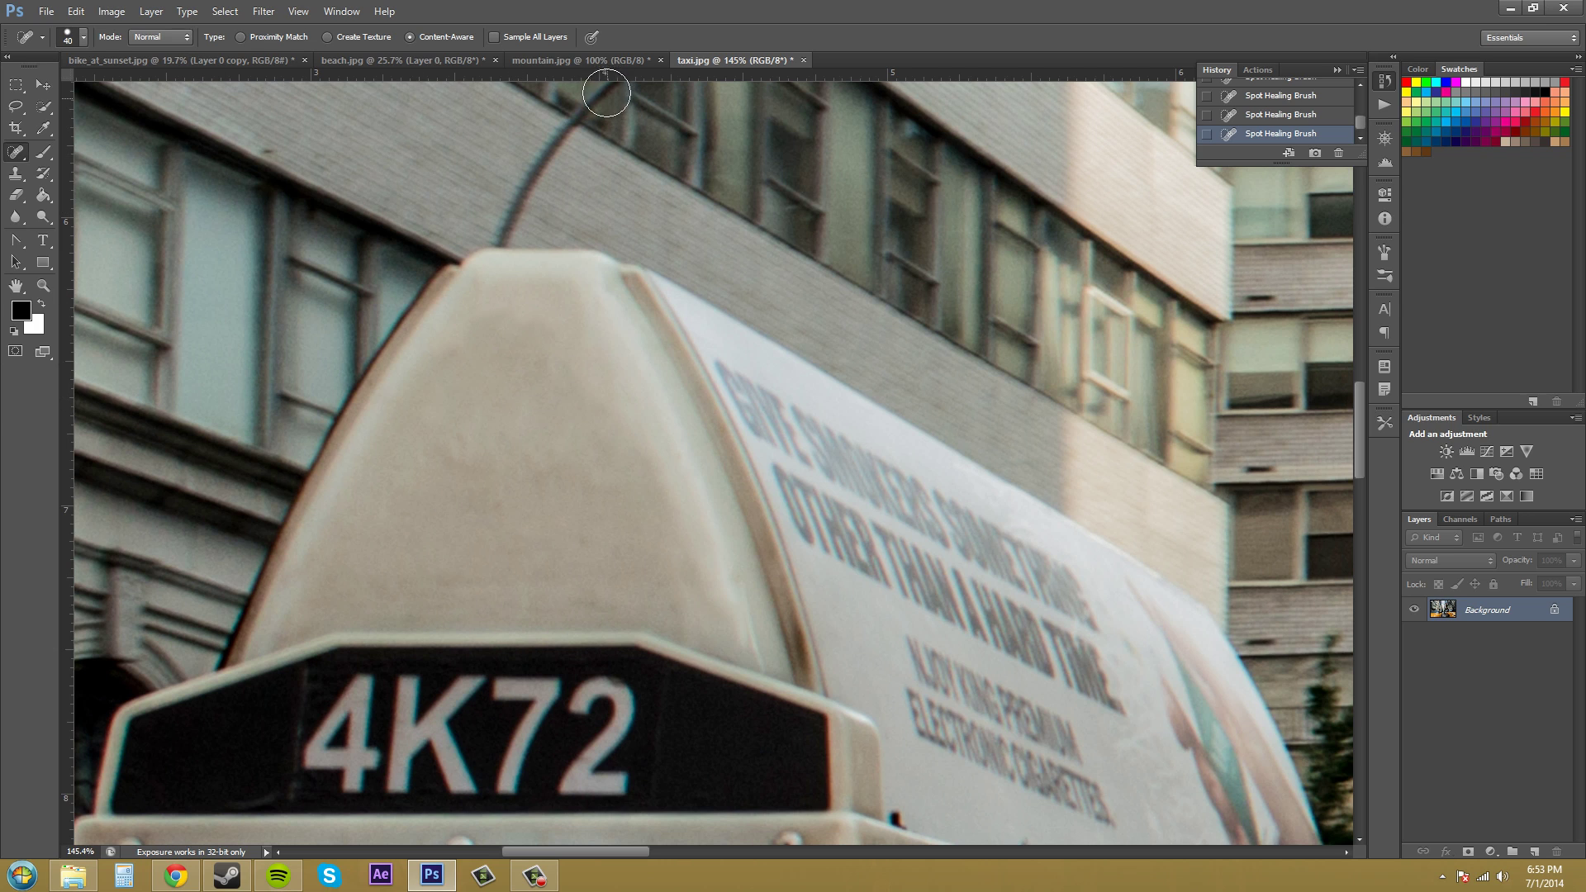
- Clear the selection in beach.jpg, enlarge the Spot Healing Brush to 300 px and try healing over the lifeguard tower
{"action": "left_click", "coordinate": [429, 62]}
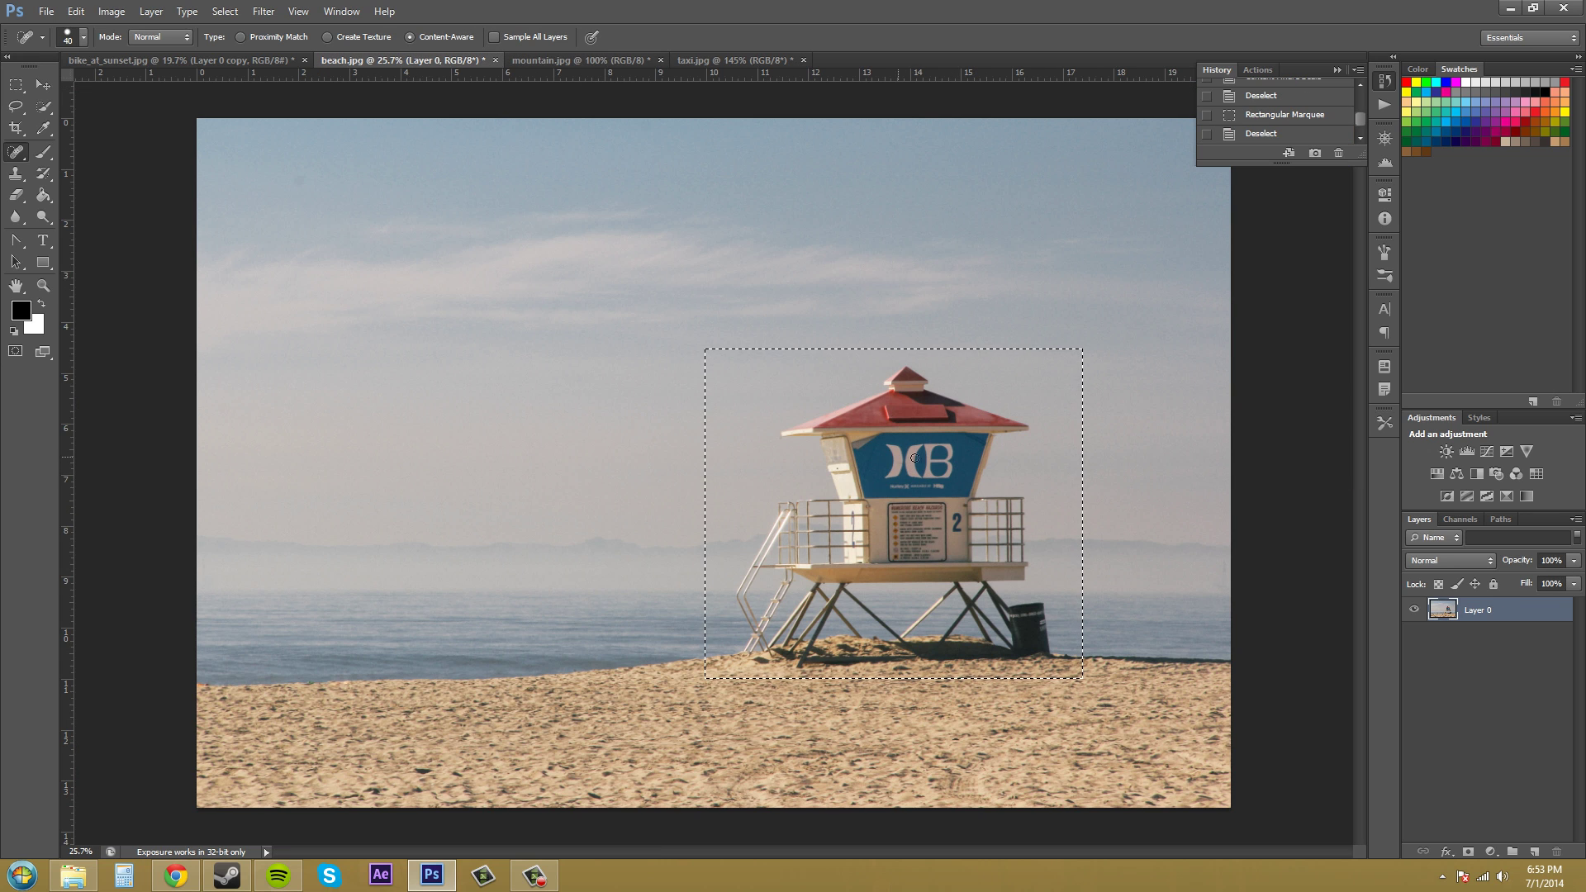
{"action": "key", "text": "ctrl+d"}
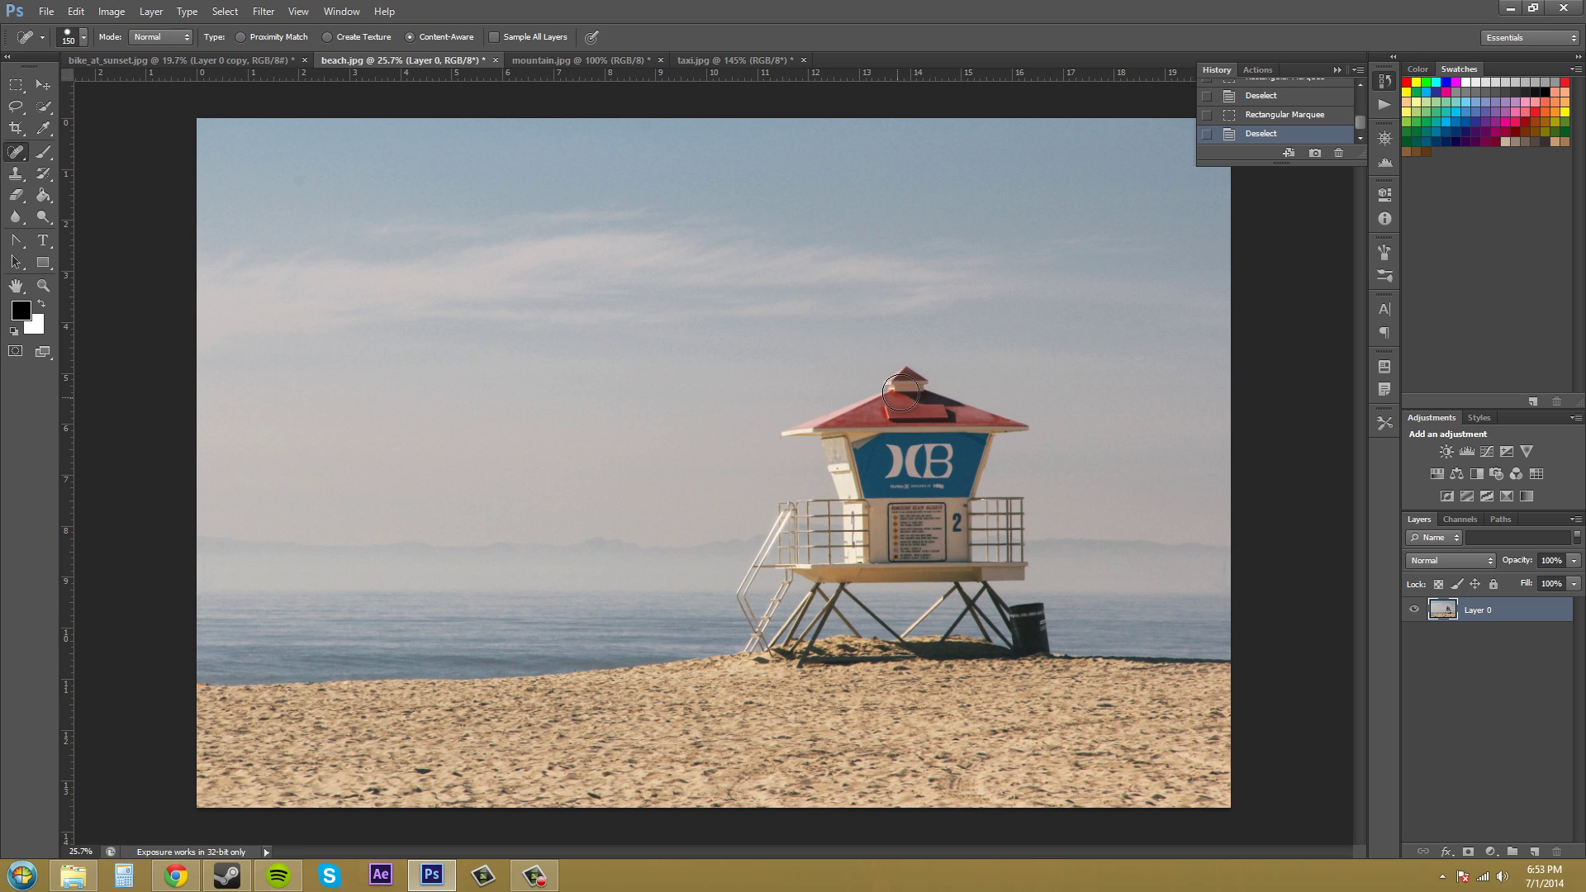
{"action": "key", "text": "bracketright"}
{"action": "key", "text": "bracketright"}
{"action": "key", "text": "bracketright"}
{"action": "key", "text": "bracketright"}
{"action": "mouse_move", "coordinate": [902, 388]}
{"action": "left_mouse_down"}
{"action": "mouse_move", "coordinate": [1018, 431]}
{"action": "mouse_move", "coordinate": [976, 447]}
{"action": "mouse_move", "coordinate": [965, 475]}
{"action": "mouse_move", "coordinate": [964, 497]}
{"action": "mouse_move", "coordinate": [1001, 500]}
{"action": "mouse_move", "coordinate": [1005, 553]}
{"action": "mouse_move", "coordinate": [971, 565]}
{"action": "mouse_move", "coordinate": [939, 527]}
{"action": "mouse_move", "coordinate": [889, 417]}
{"action": "mouse_move", "coordinate": [801, 445]}
{"action": "mouse_move", "coordinate": [842, 451]}
{"action": "mouse_move", "coordinate": [872, 542]}
{"action": "mouse_move", "coordinate": [913, 519]}
{"action": "mouse_move", "coordinate": [943, 567]}
{"action": "mouse_move", "coordinate": [996, 573]}
{"action": "mouse_move", "coordinate": [835, 561]}
{"action": "mouse_move", "coordinate": [835, 520]}
{"action": "mouse_move", "coordinate": [802, 514]}
{"action": "mouse_move", "coordinate": [766, 558]}
{"action": "mouse_move", "coordinate": [763, 630]}
{"action": "mouse_move", "coordinate": [812, 650]}
{"action": "mouse_move", "coordinate": [810, 580]}
{"action": "mouse_move", "coordinate": [881, 617]}
{"action": "mouse_move", "coordinate": [1035, 628]}
{"action": "mouse_move", "coordinate": [1025, 605]}
{"action": "mouse_move", "coordinate": [1033, 642]}
{"action": "mouse_move", "coordinate": [817, 643]}
{"action": "mouse_move", "coordinate": [1000, 409]}
{"action": "mouse_move", "coordinate": [908, 496]}
{"action": "mouse_move", "coordinate": [903, 463]}
{"action": "left_mouse_up"}
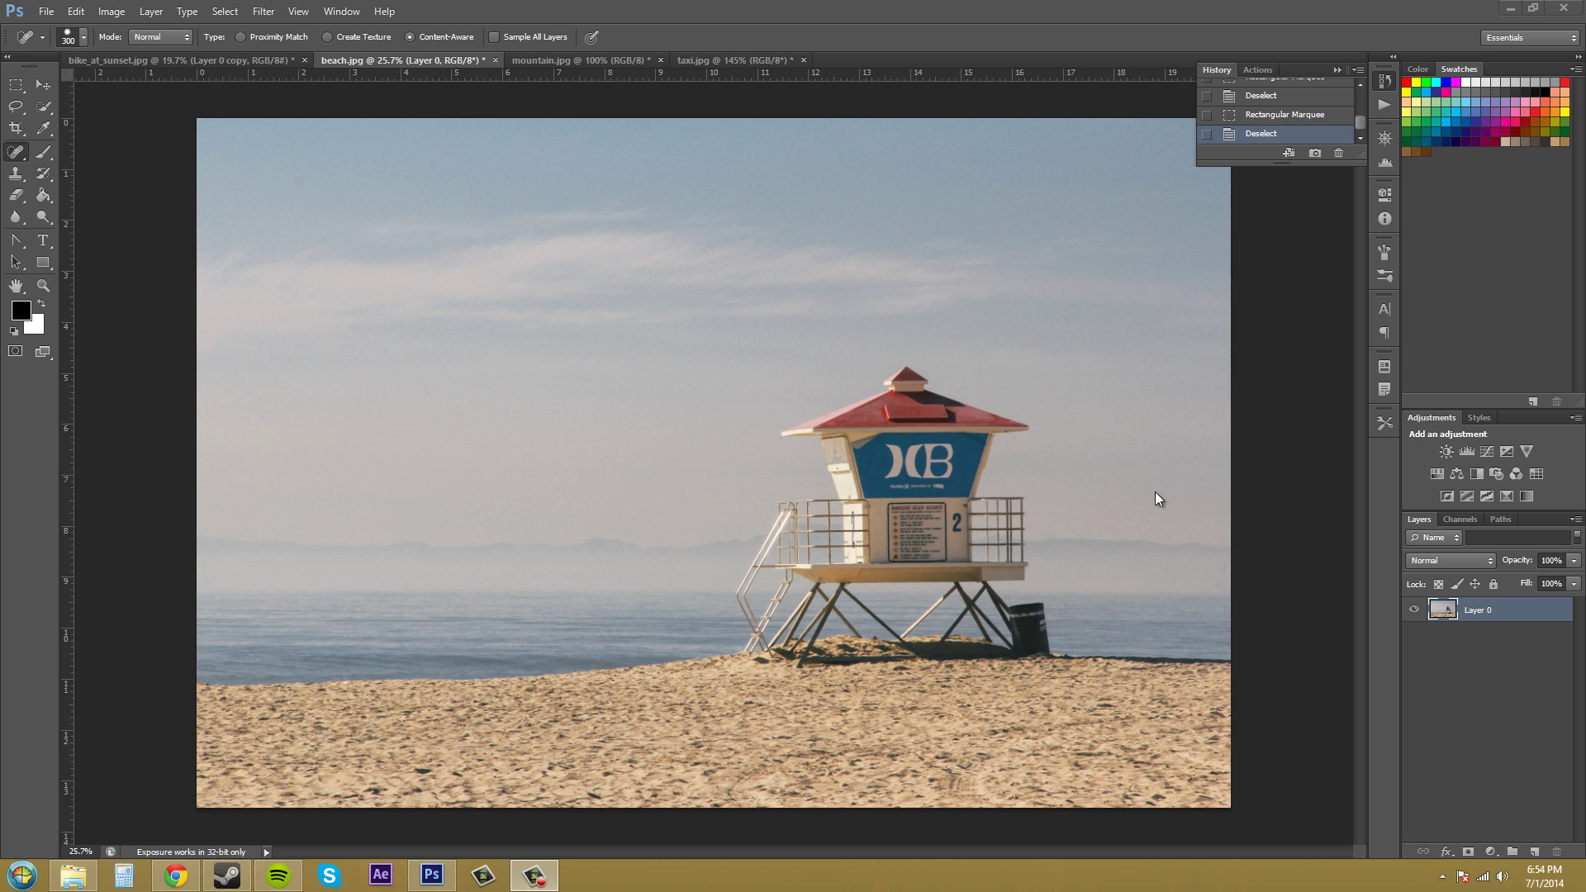
{"action": "mouse_move", "coordinate": [904, 391]}
{"action": "left_mouse_down"}
{"action": "mouse_move", "coordinate": [1028, 448]}
{"action": "mouse_move", "coordinate": [992, 457]}
{"action": "mouse_move", "coordinate": [970, 491]}
{"action": "mouse_move", "coordinate": [999, 501]}
{"action": "mouse_move", "coordinate": [991, 565]}
{"action": "mouse_move", "coordinate": [956, 532]}
{"action": "mouse_move", "coordinate": [930, 445]}
{"action": "mouse_move", "coordinate": [921, 489]}
{"action": "mouse_move", "coordinate": [868, 417]}
{"action": "mouse_move", "coordinate": [806, 436]}
{"action": "mouse_move", "coordinate": [881, 451]}
{"action": "mouse_move", "coordinate": [867, 521]}
{"action": "mouse_move", "coordinate": [854, 478]}
{"action": "mouse_move", "coordinate": [866, 553]}
{"action": "mouse_move", "coordinate": [829, 547]}
{"action": "mouse_move", "coordinate": [825, 525]}
{"action": "mouse_move", "coordinate": [774, 530]}
{"action": "mouse_move", "coordinate": [749, 632]}
{"action": "mouse_move", "coordinate": [1028, 637]}
{"action": "mouse_move", "coordinate": [1000, 586]}
{"action": "mouse_move", "coordinate": [975, 597]}
{"action": "mouse_move", "coordinate": [937, 555]}
{"action": "mouse_move", "coordinate": [893, 560]}
{"action": "mouse_move", "coordinate": [944, 594]}
{"action": "mouse_move", "coordinate": [889, 576]}
{"action": "mouse_move", "coordinate": [812, 584]}
{"action": "mouse_move", "coordinate": [896, 597]}
{"action": "mouse_move", "coordinate": [951, 570]}
{"action": "mouse_move", "coordinate": [944, 531]}
{"action": "mouse_move", "coordinate": [972, 484]}
{"action": "mouse_move", "coordinate": [913, 473]}
{"action": "left_mouse_up"}
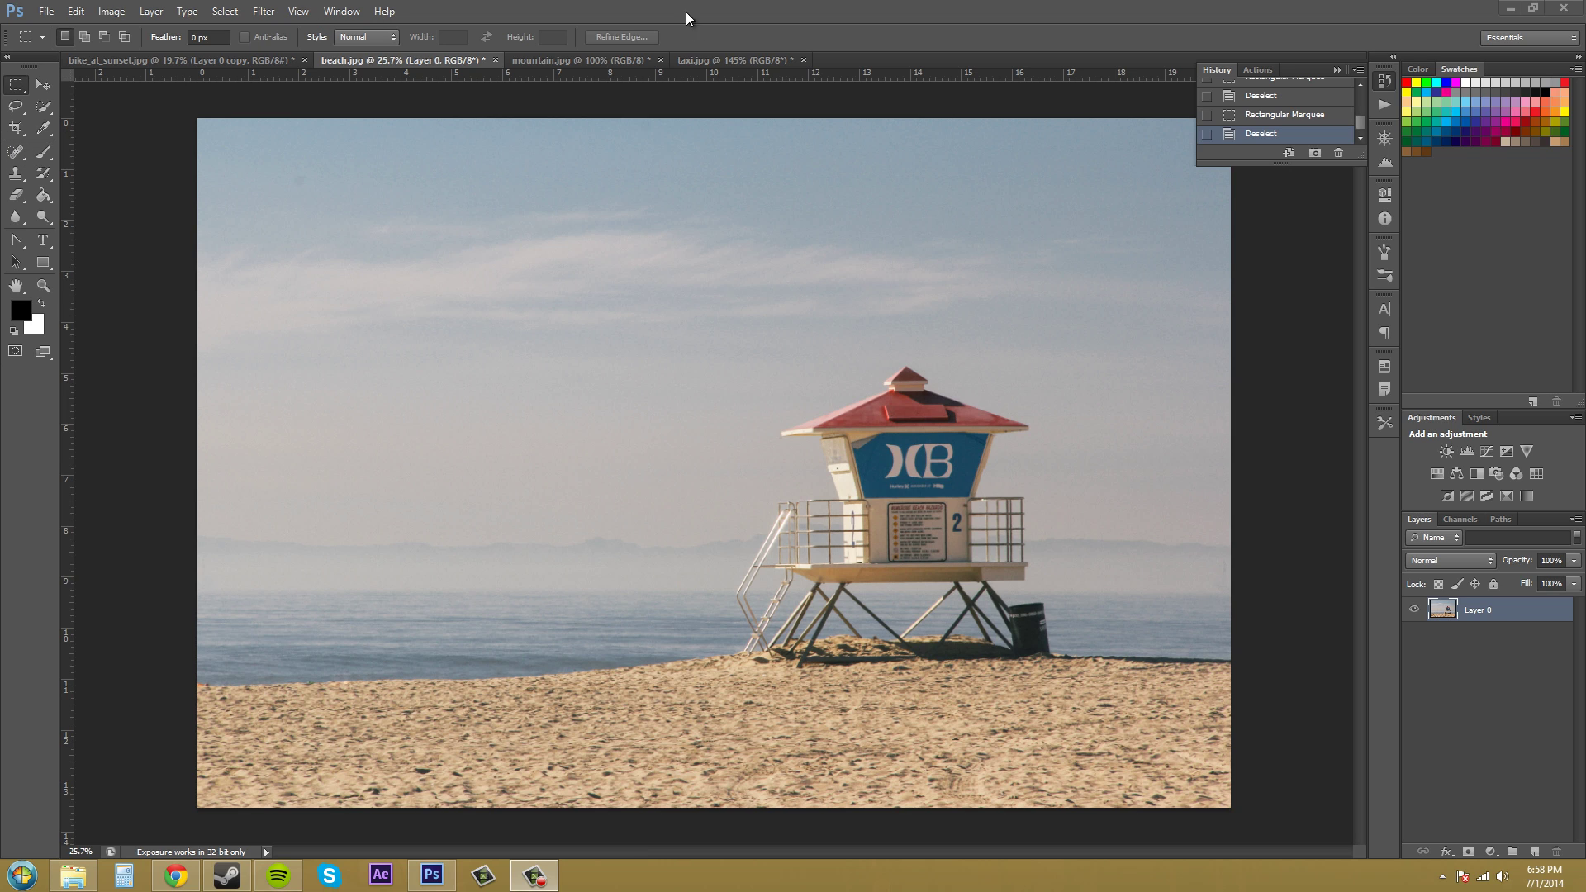
- Switch to taxi.jpg and lasso the small dark mark on the right taxi's yellow front bumper, below and beside the headlight
{"action": "left_click", "coordinate": [712, 60]}
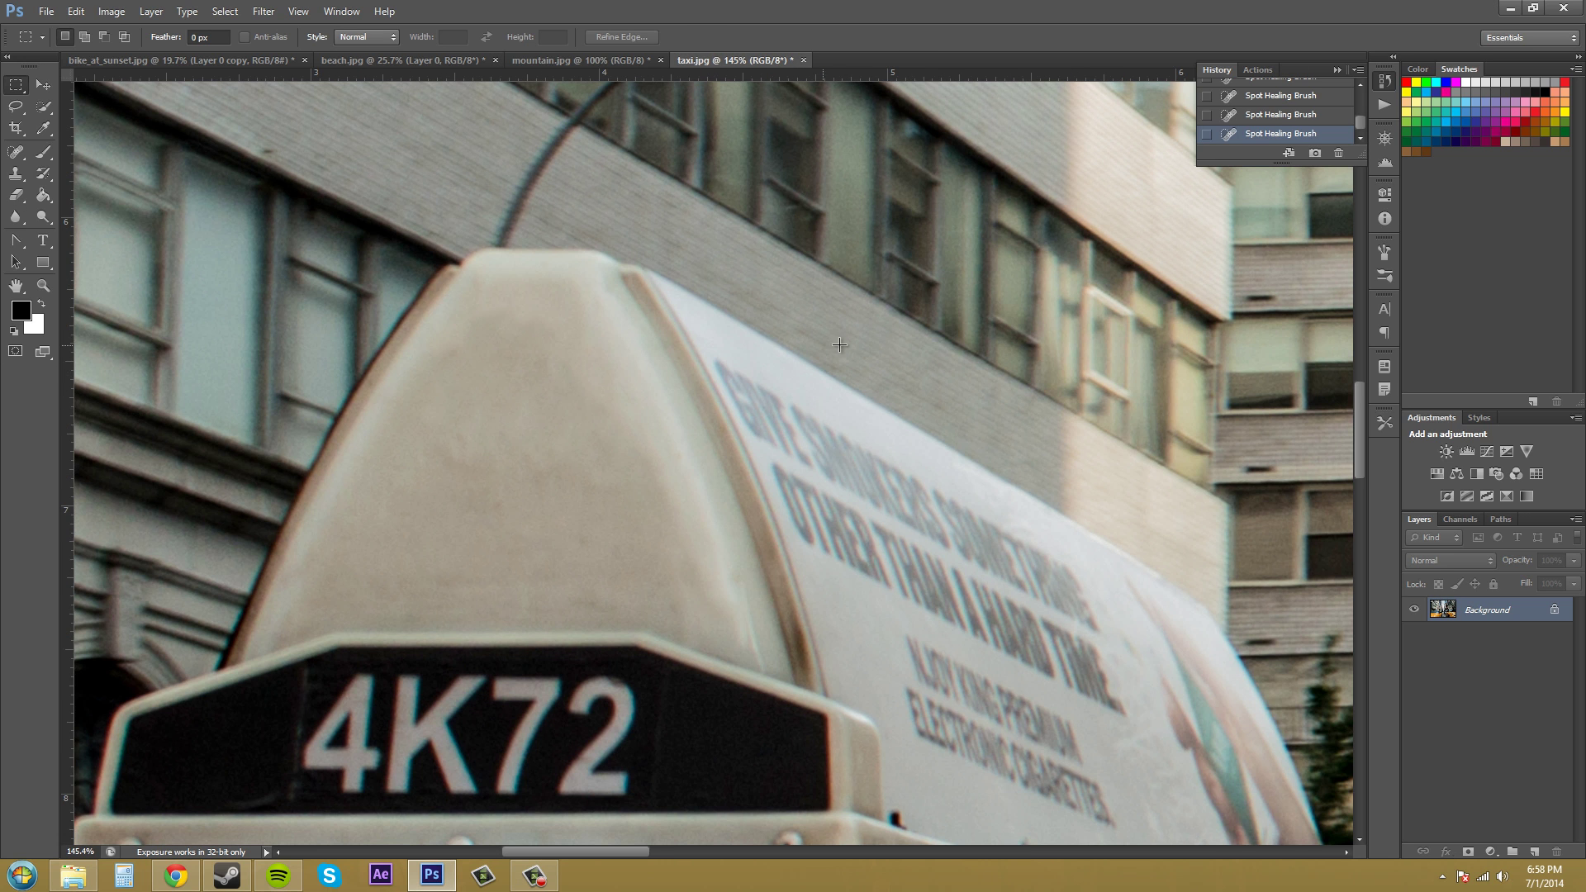
{"action": "key", "text": "z"}
{"action": "scroll", "coordinate": [971, 363], "scroll_direction": "down", "scroll_amount": 7}
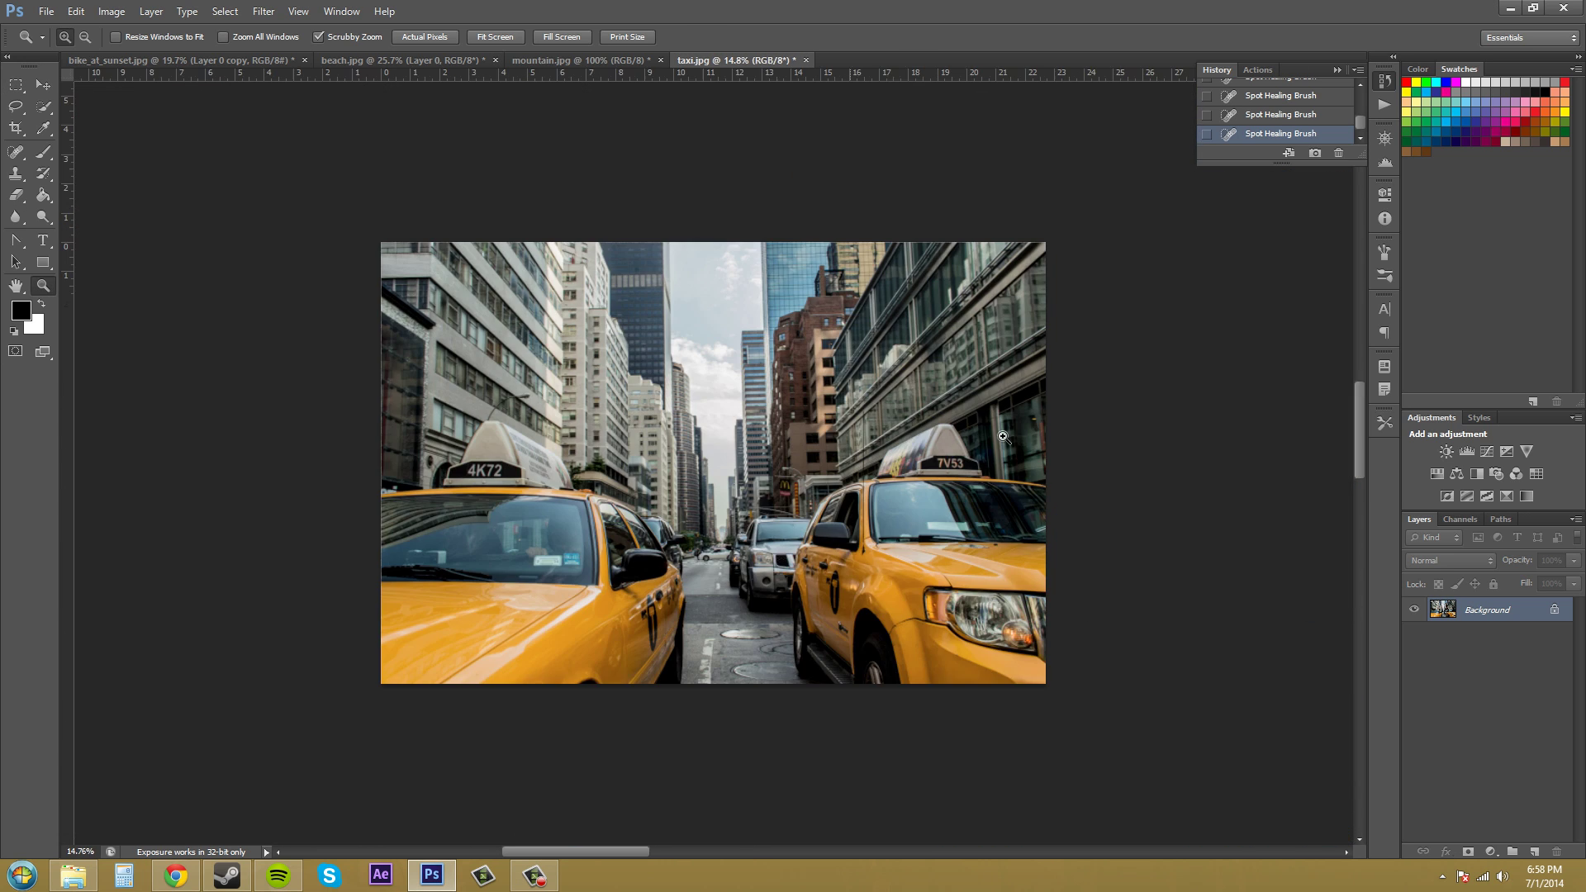
{"action": "left_click_drag", "start_coordinate": [916, 648], "coordinate": [1143, 661]}
{"action": "left_click_drag", "start_coordinate": [1066, 715], "coordinate": [1140, 673]}
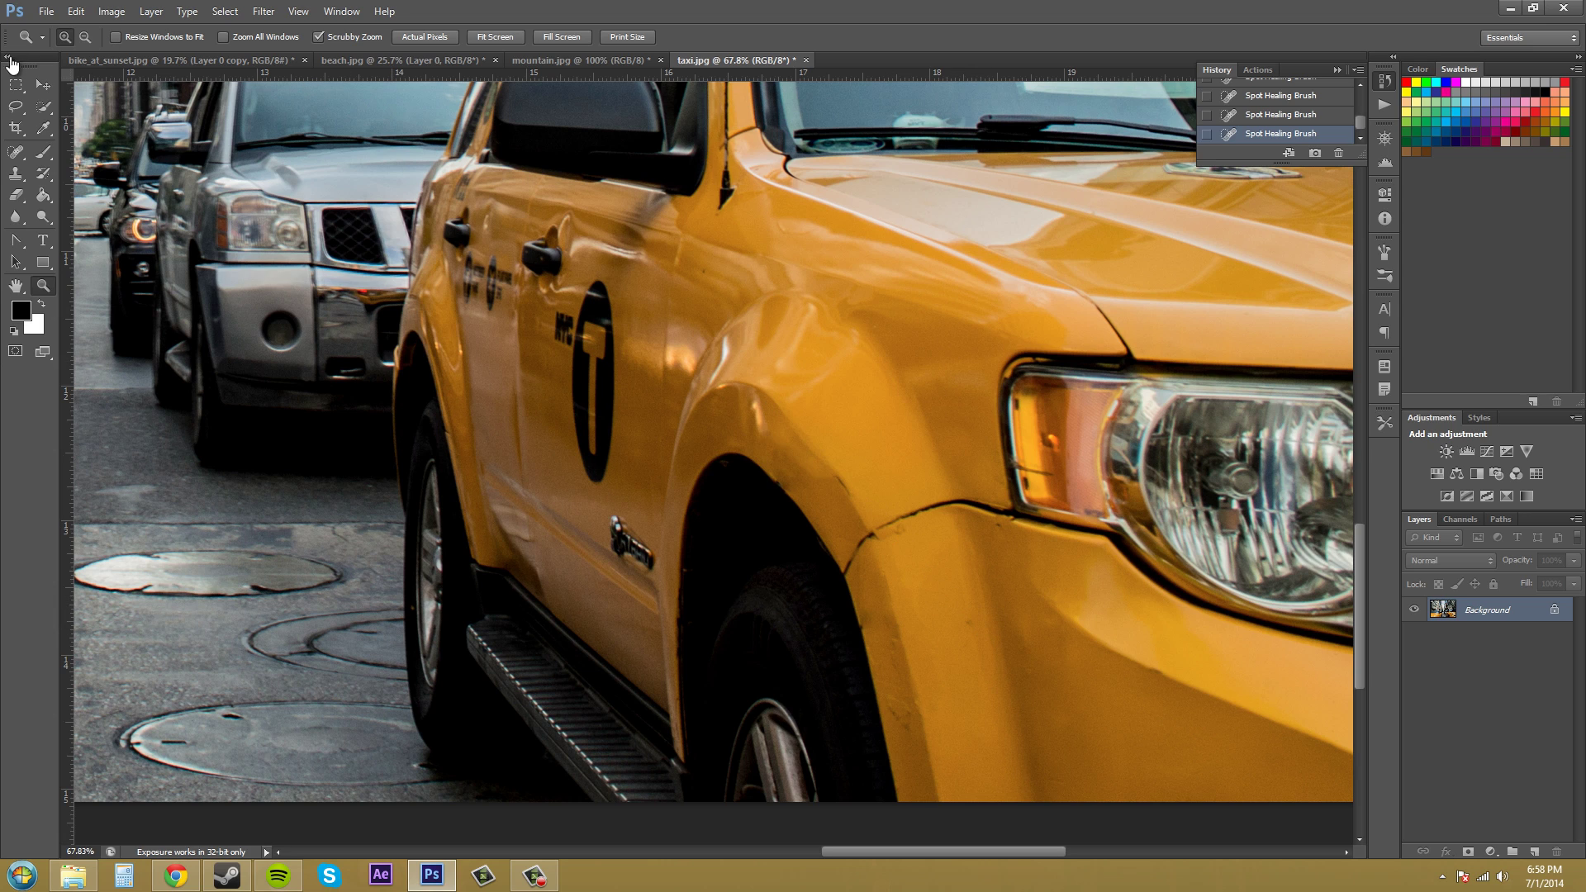
{"action": "left_click", "coordinate": [19, 109]}
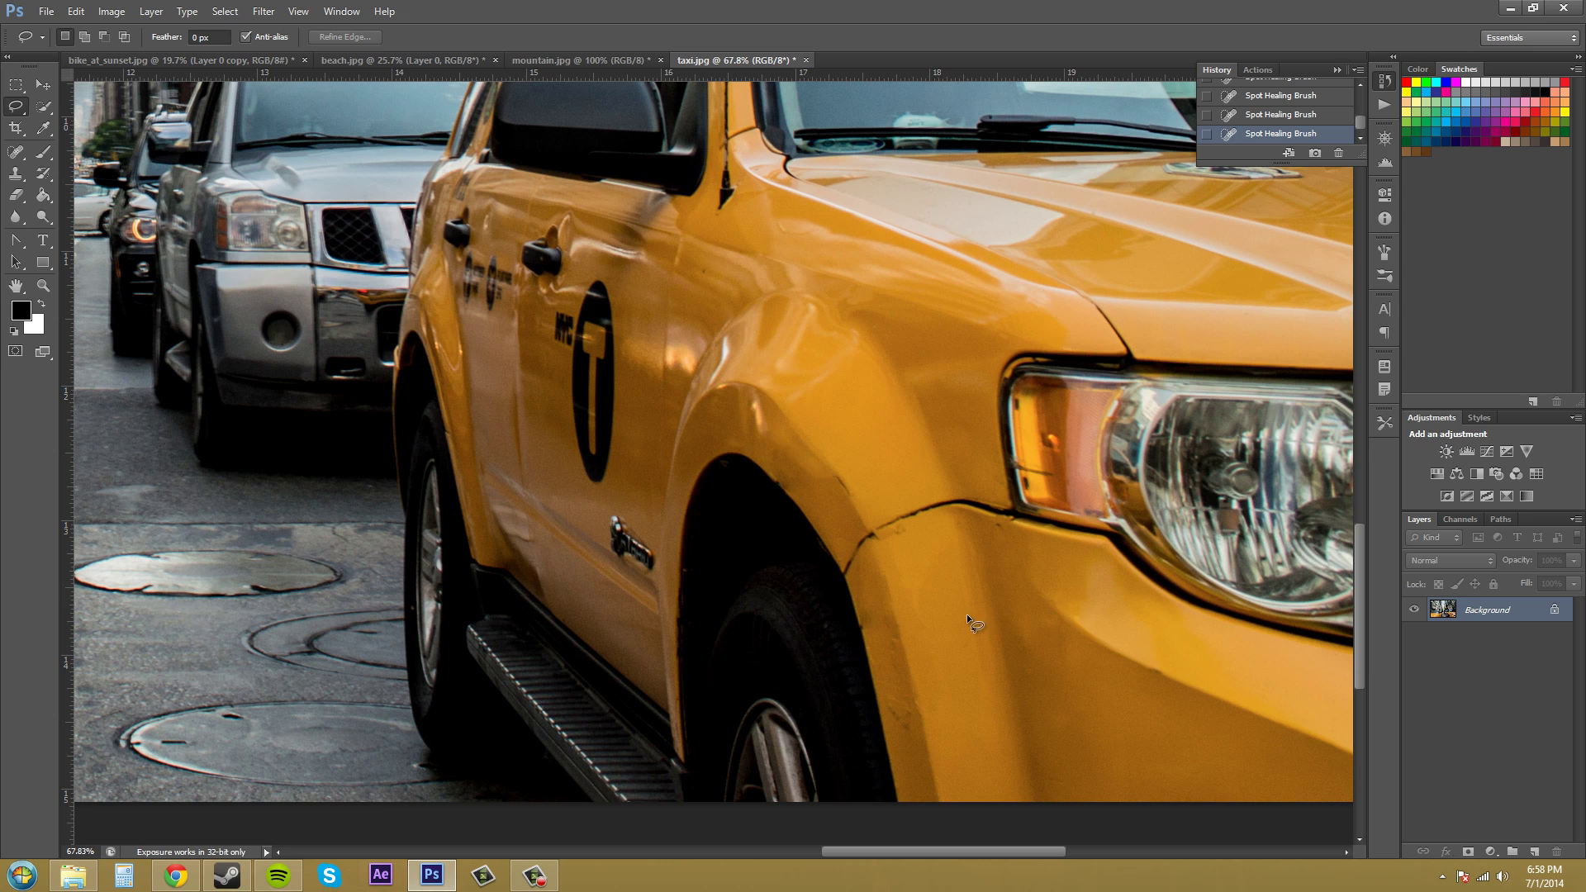
{"action": "mouse_move", "coordinate": [959, 610]}
{"action": "left_mouse_down"}
{"action": "mouse_move", "coordinate": [975, 638]}
{"action": "mouse_move", "coordinate": [967, 606]}
{"action": "left_mouse_up"}
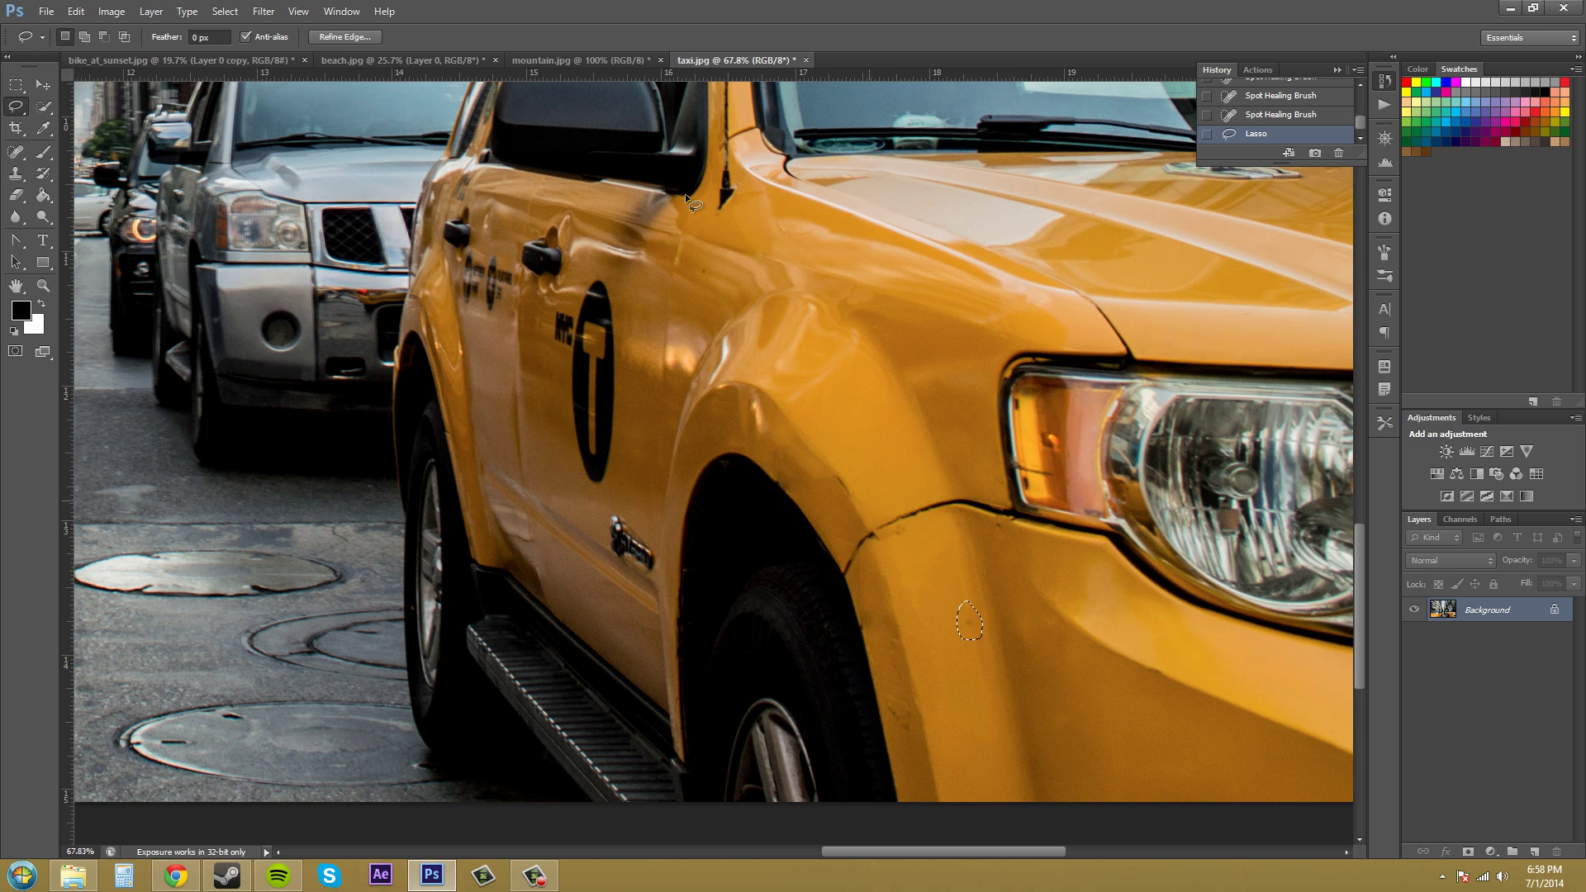
- Fill the lassoed mark on the bumper using Content-Aware contents, and clear the selection
{"action": "left_click", "coordinate": [76, 12]}
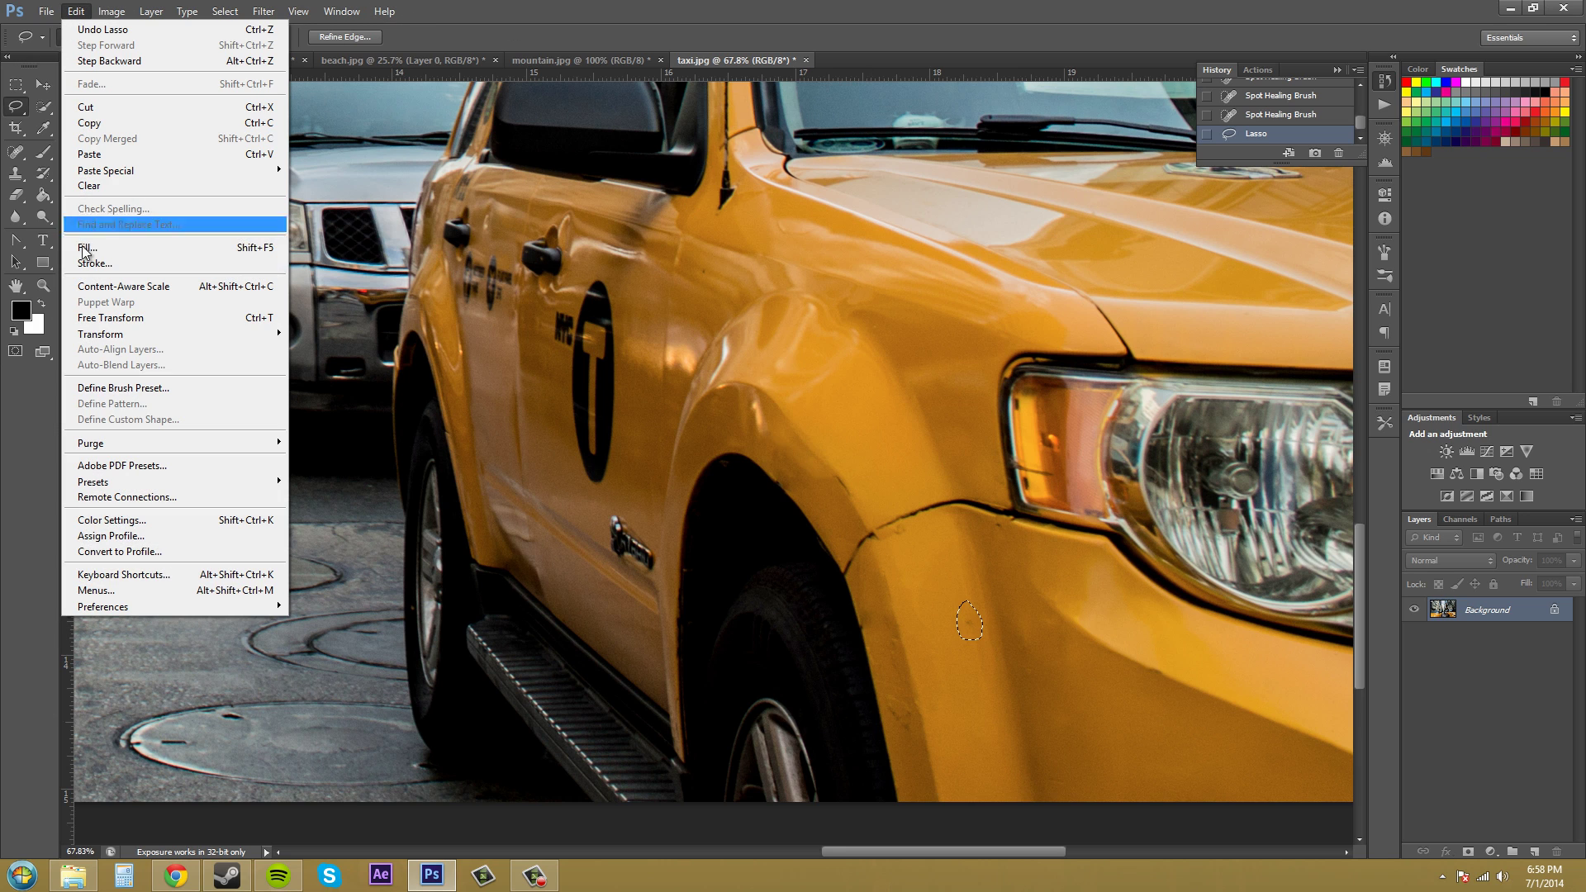
{"action": "left_click", "coordinate": [86, 255]}
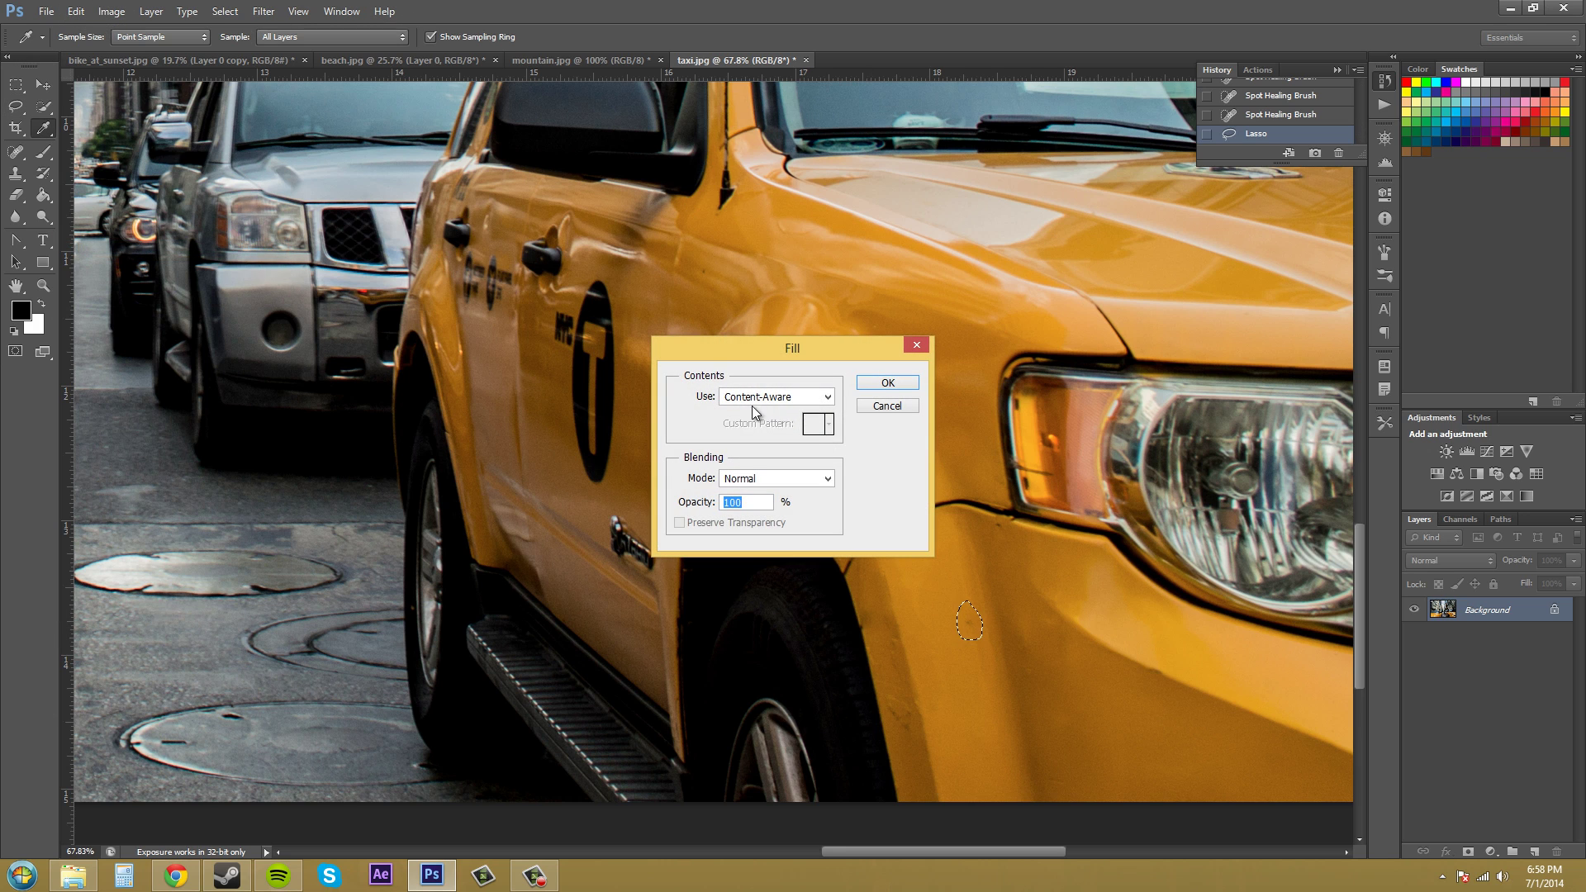
{"action": "left_click", "coordinate": [827, 397]}
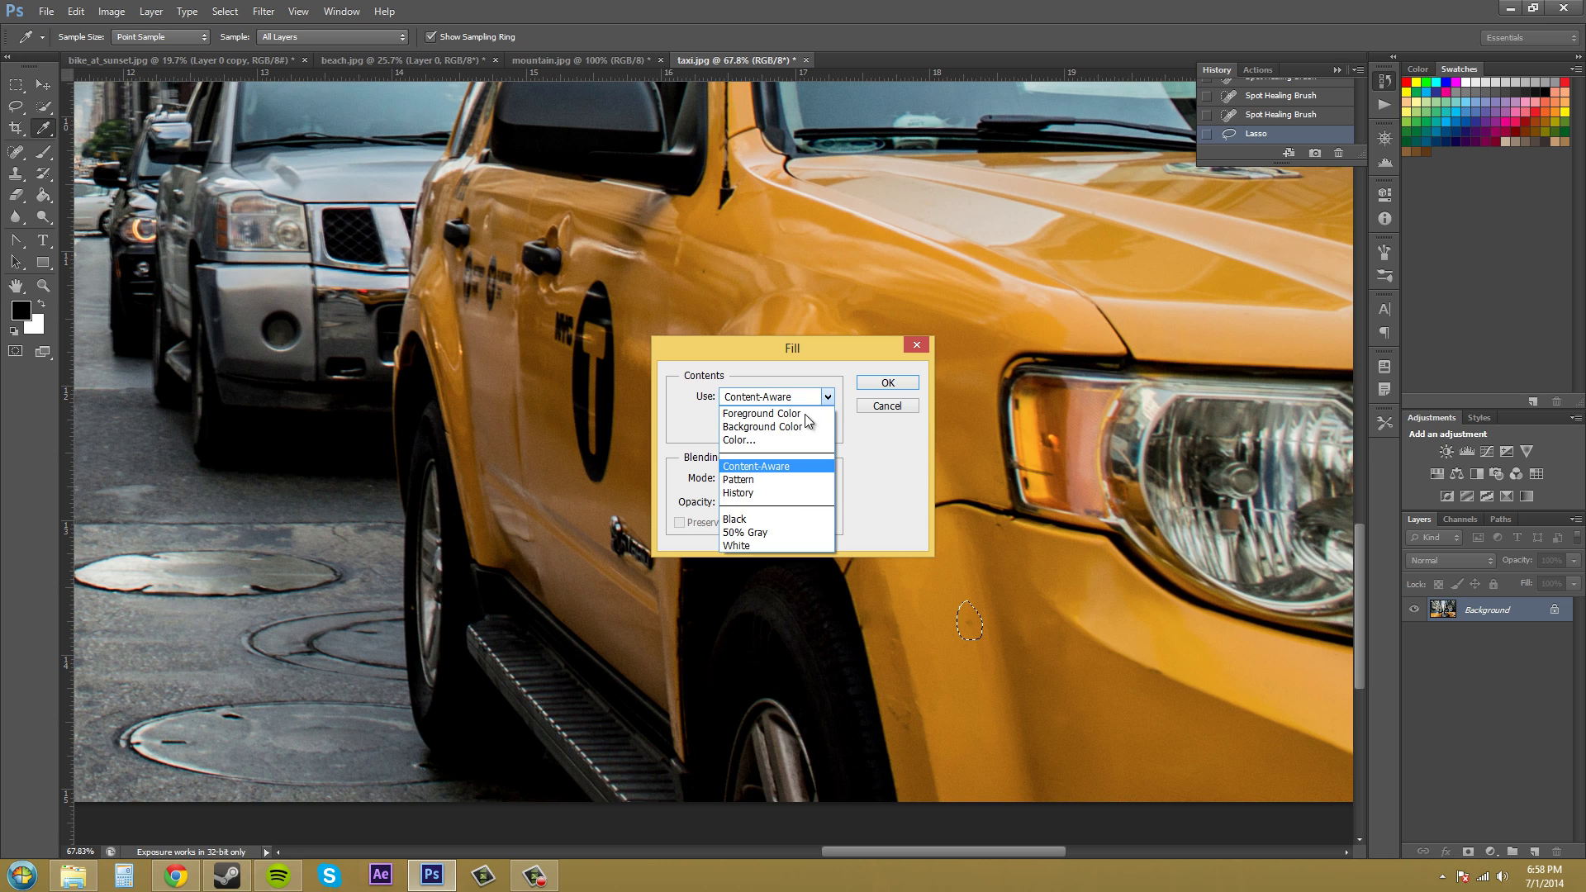
{"action": "left_click", "coordinate": [807, 466]}
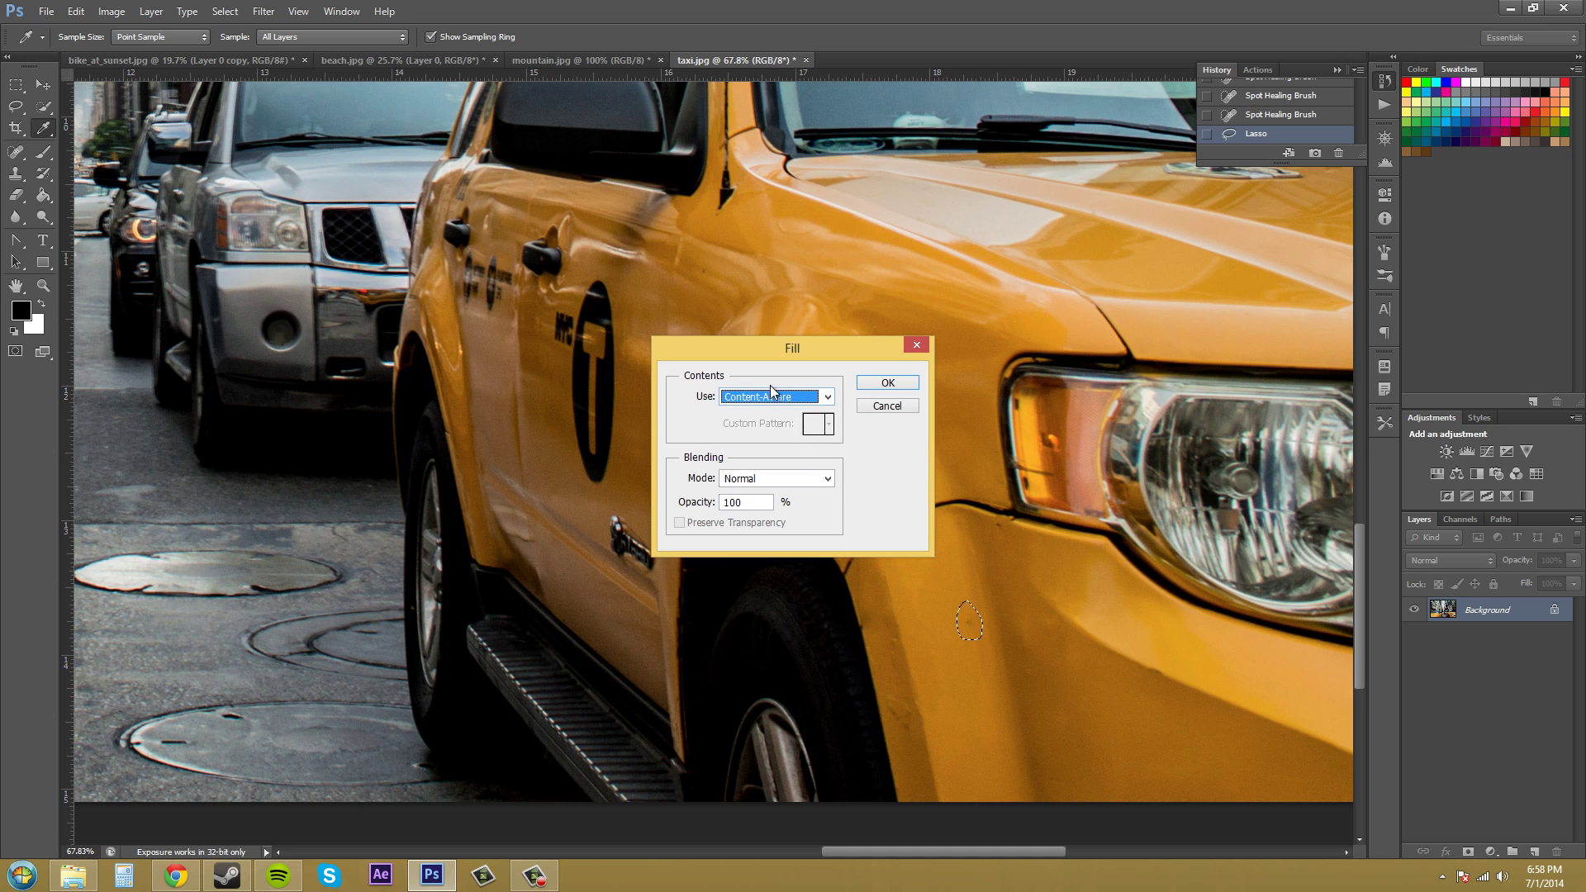
{"action": "left_click", "coordinate": [887, 384]}
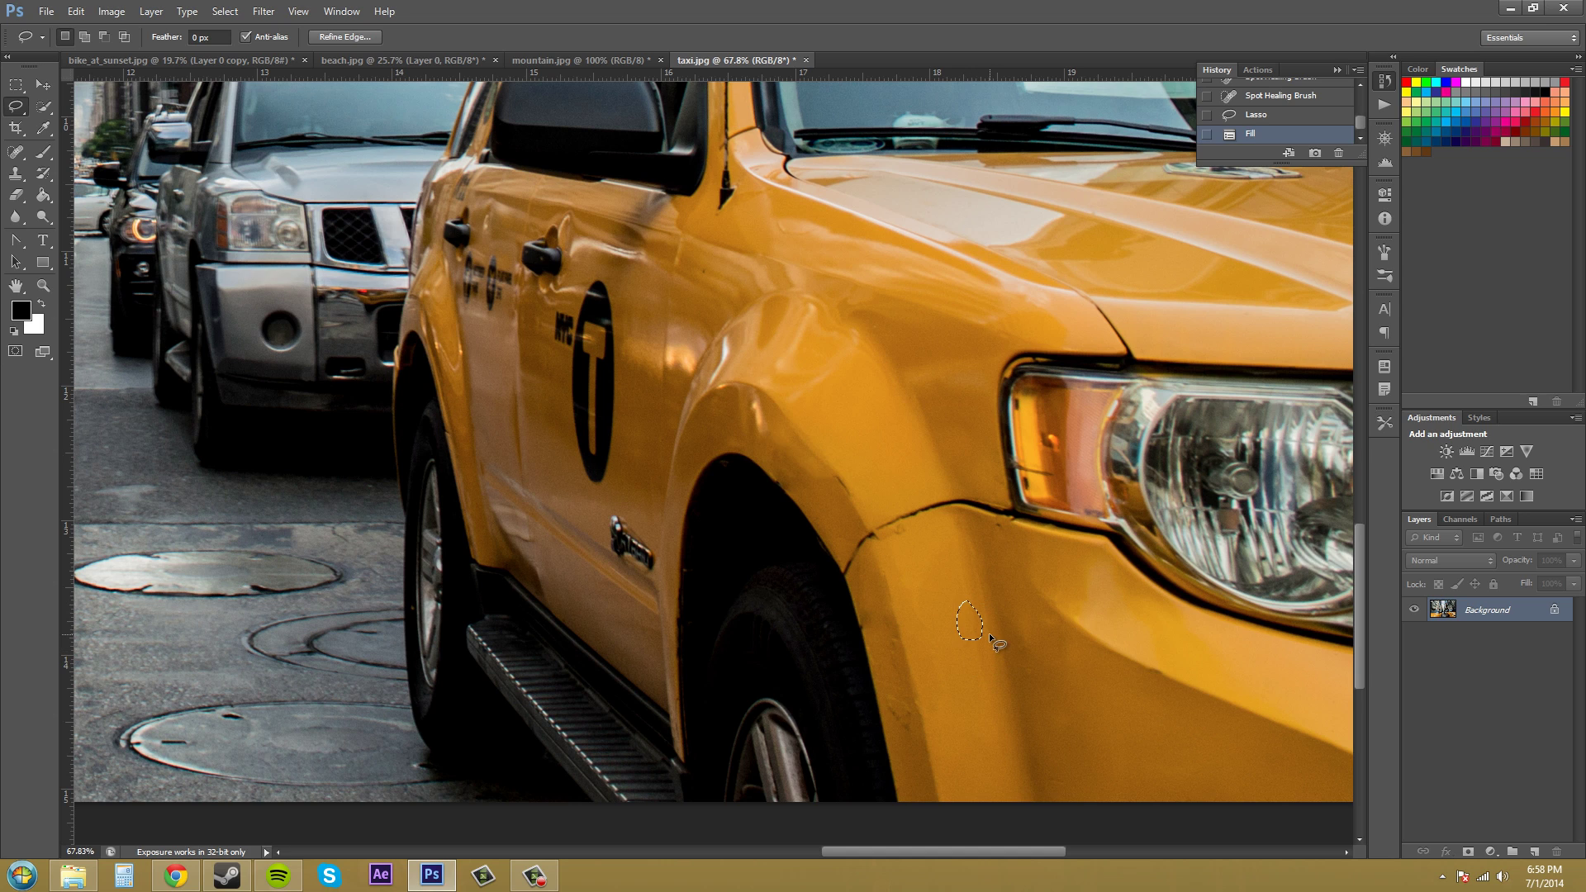
{"action": "key", "text": "ctrl+d"}
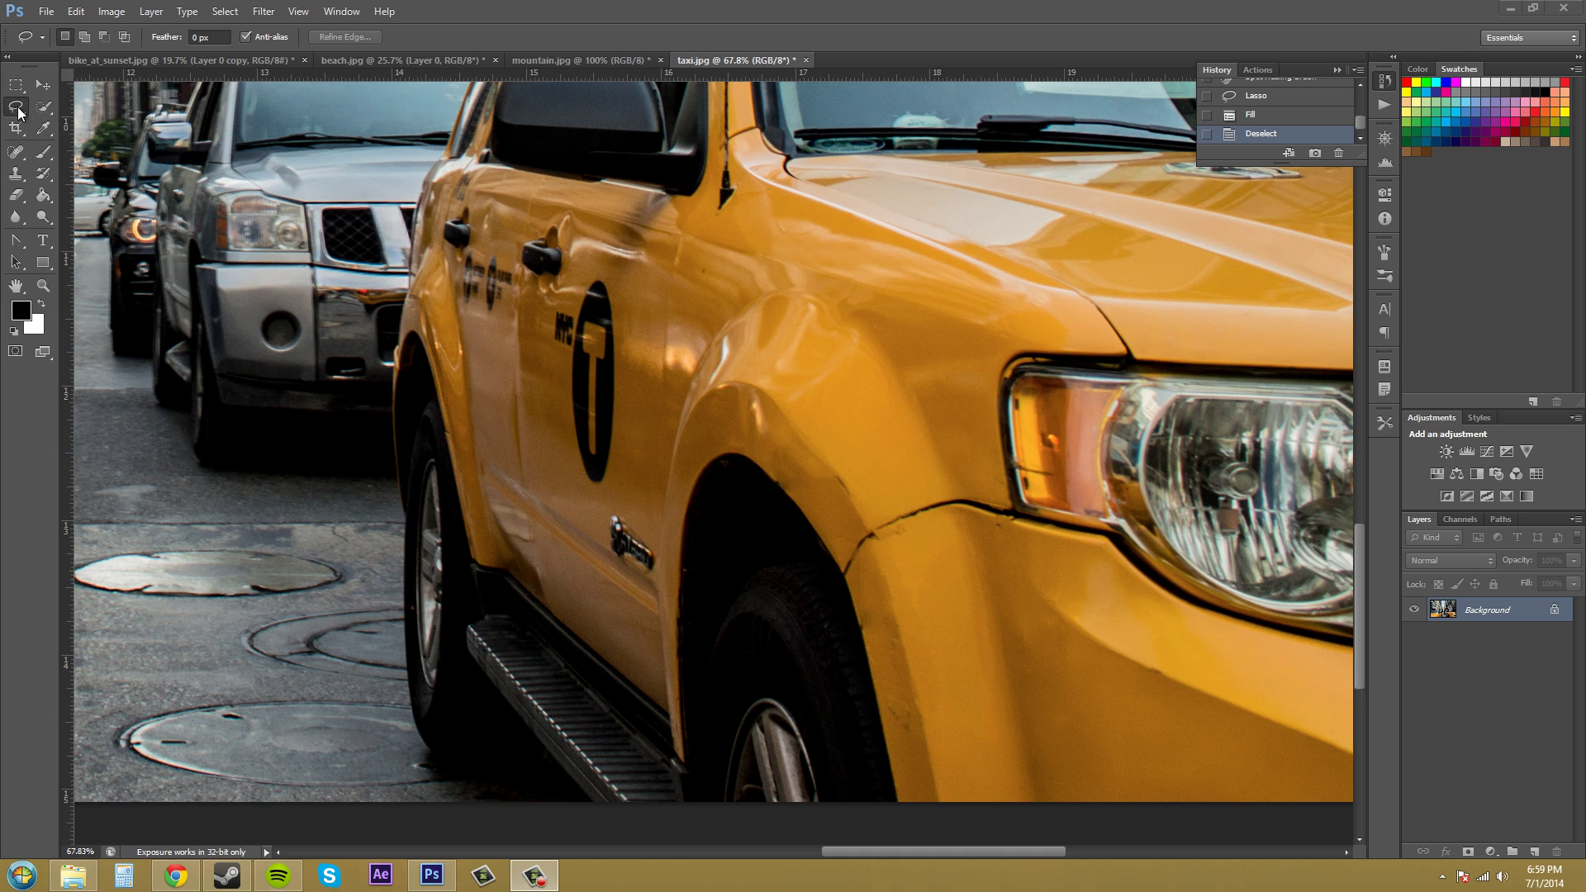
{"action": "left_click", "coordinate": [75, 11]}
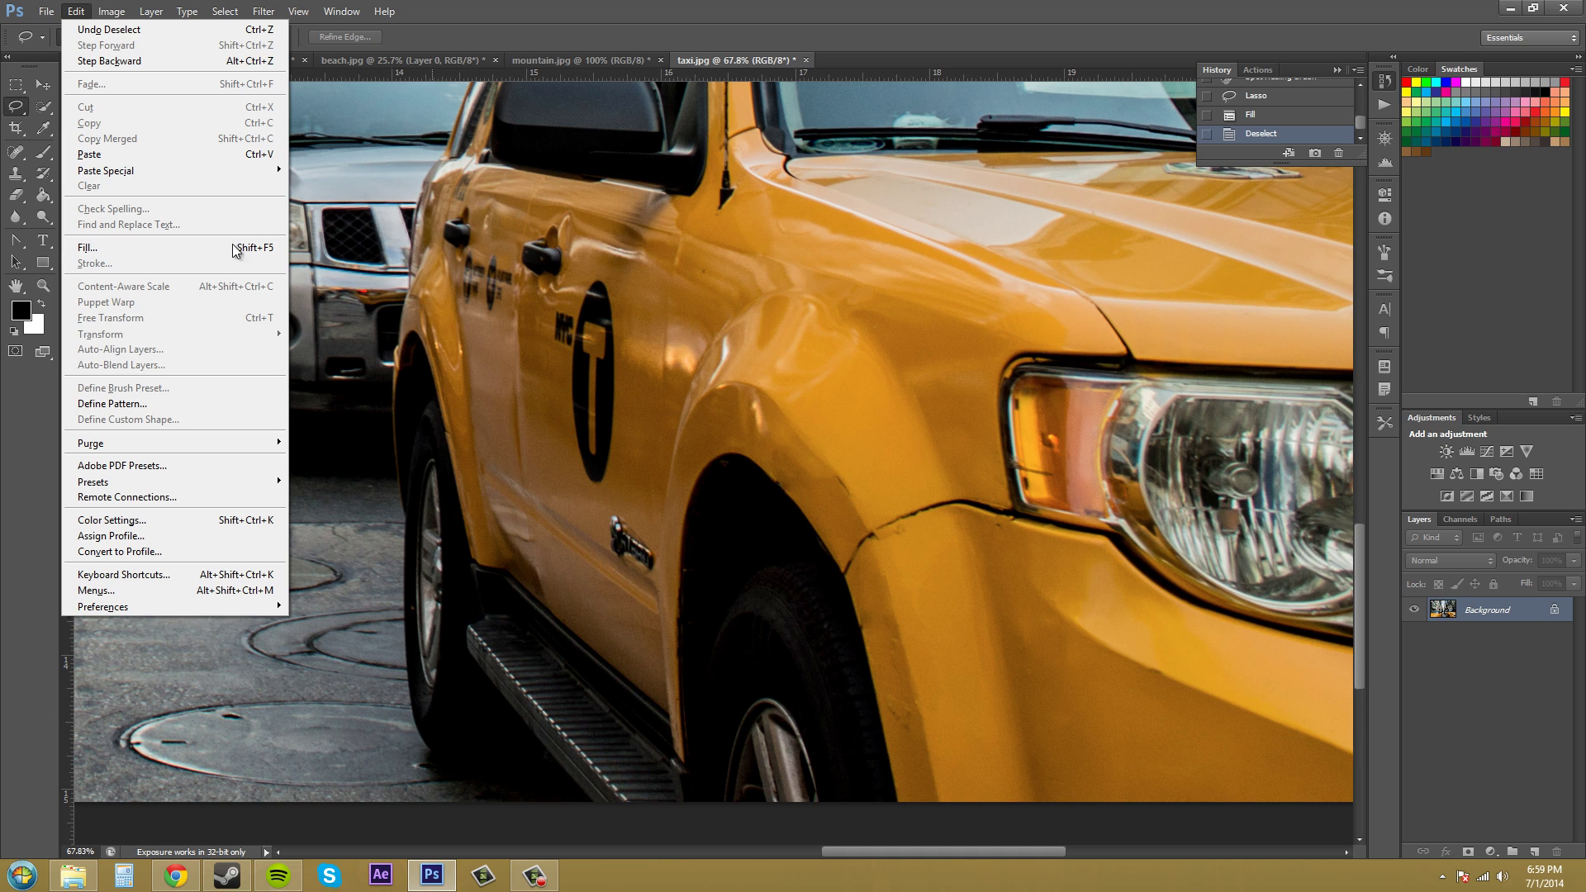
{"action": "left_click", "coordinate": [25, 118]}
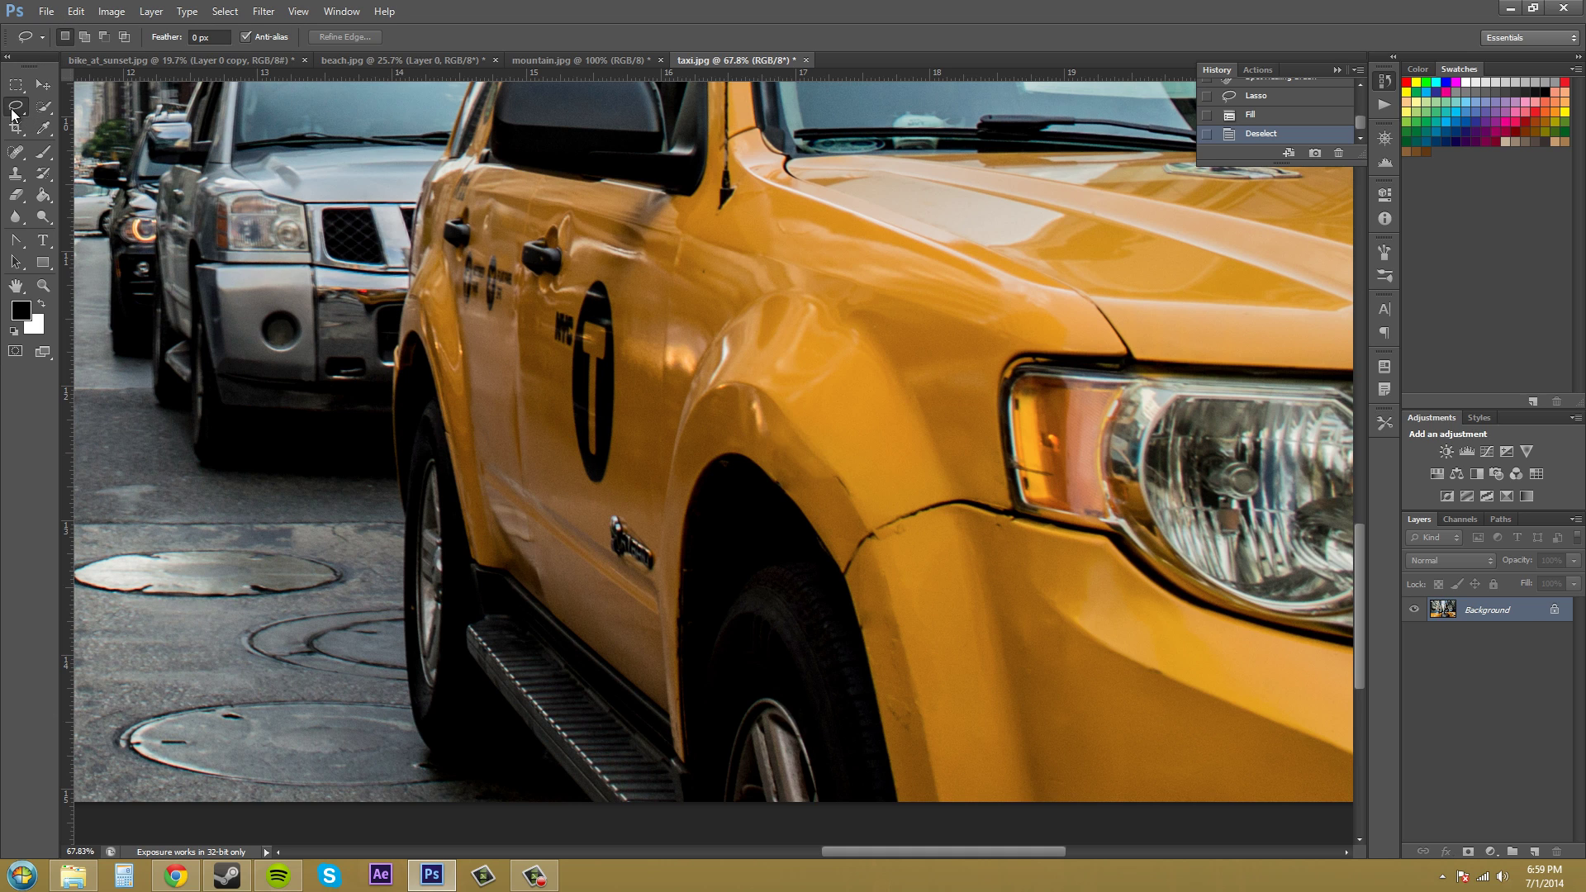